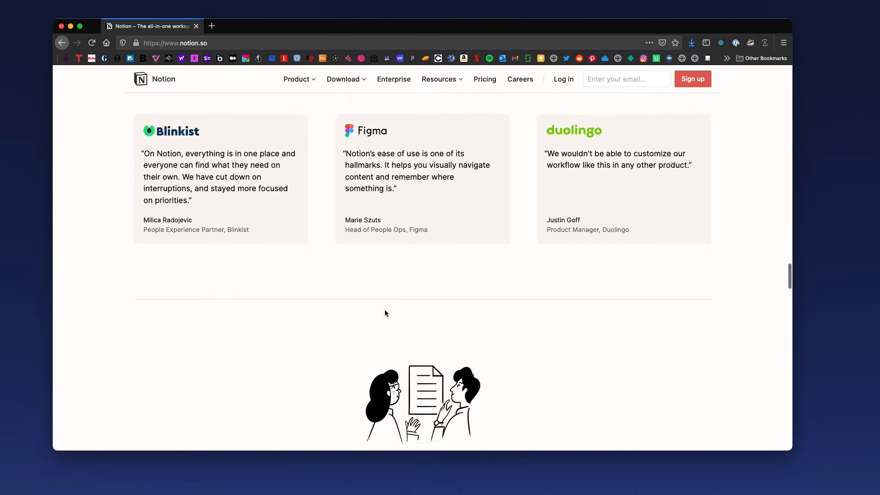
# Look through the Notion homepage's customer quotes, collaboration features, app downloads and free personal plan.
pyautogui.scroll(-6, 385, 311)
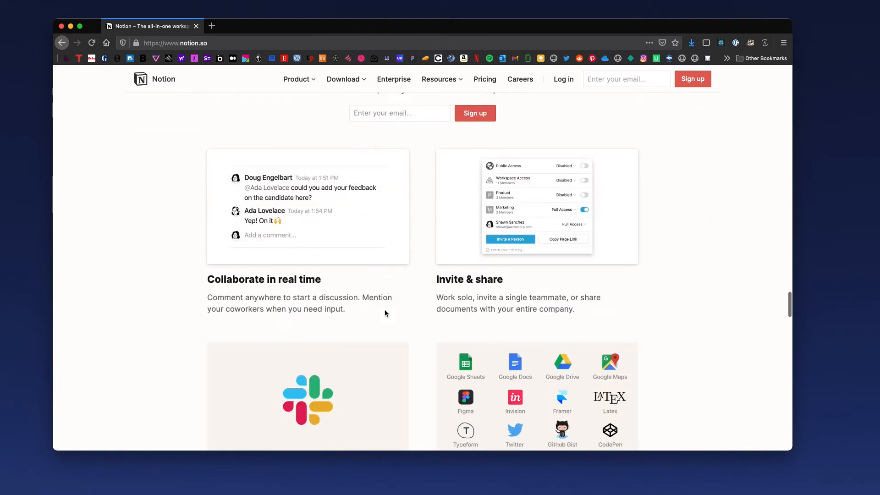
pyautogui.scroll(-6, 384, 313)
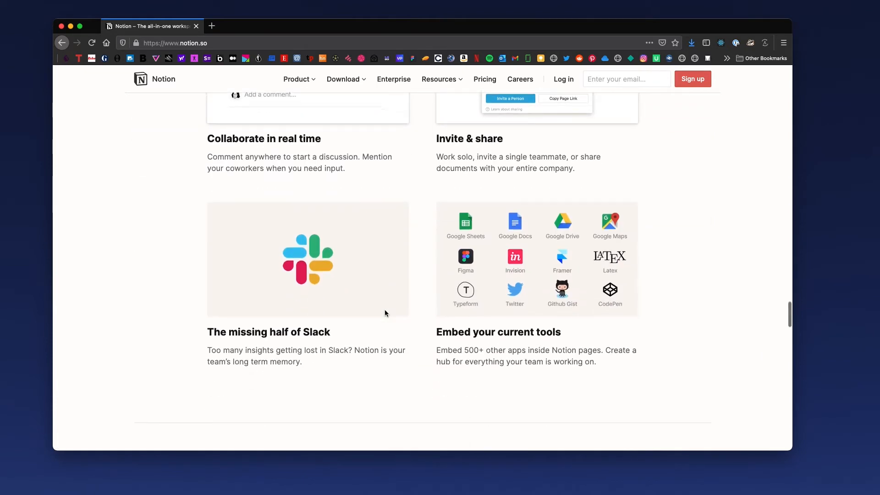
pyautogui.scroll(-5, 384, 313)
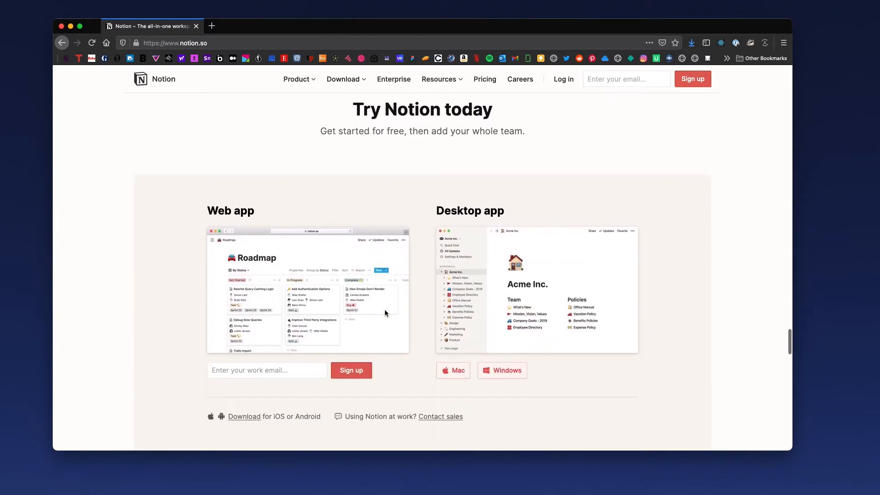
pyautogui.scroll(-3, 384, 313)
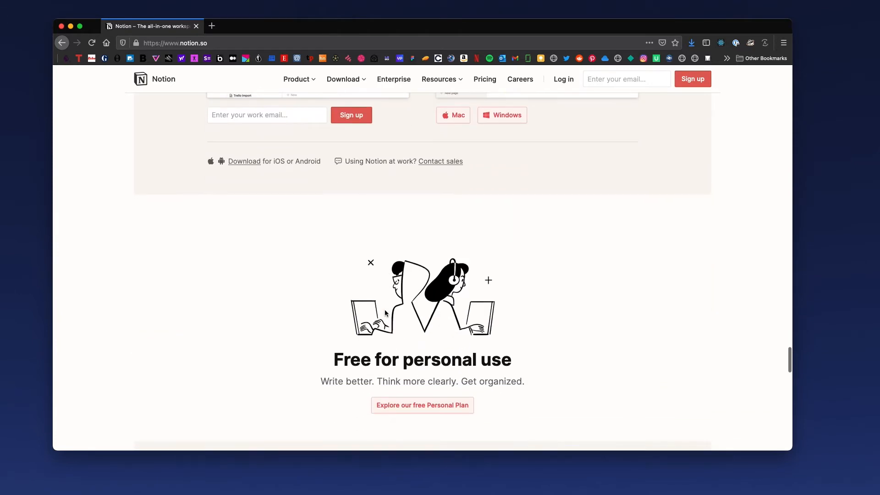
pyautogui.scroll(-1, 384, 313)
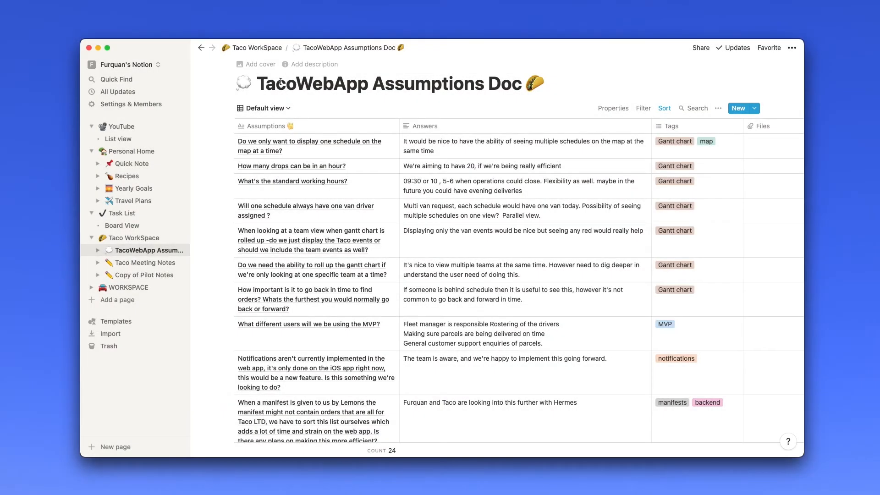
# Examine the questions, answers and tags recorded in the TacoWebApp Assumptions Doc table.
pyautogui.moveTo(262, 83); pyautogui.dragTo(608, 90)
pyautogui.click(609, 90)
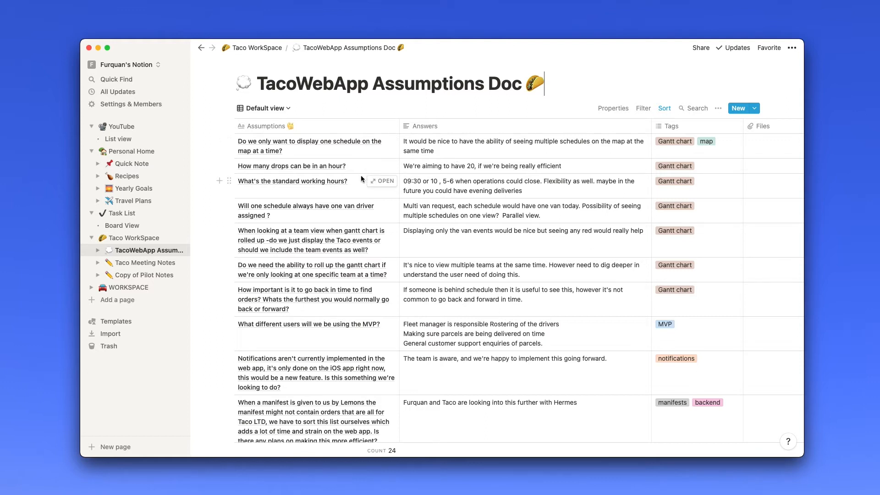
pyautogui.scroll(-3, 398, 187)
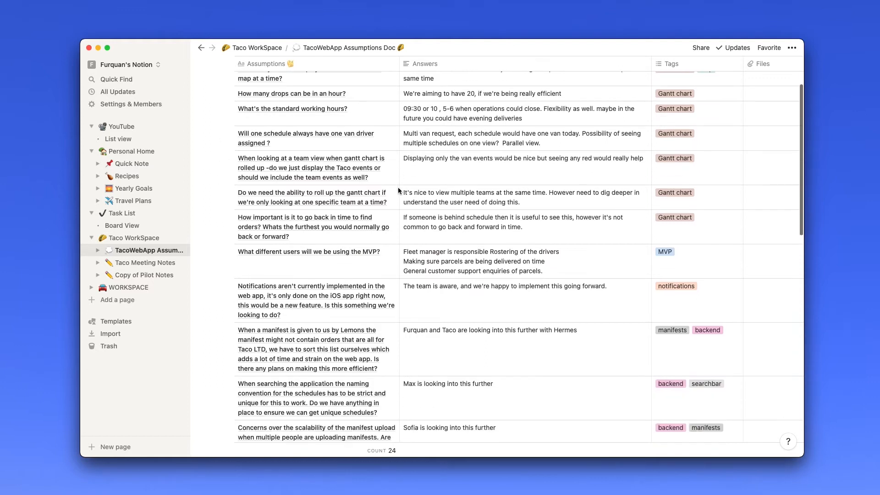
pyautogui.scroll(-2, 398, 191)
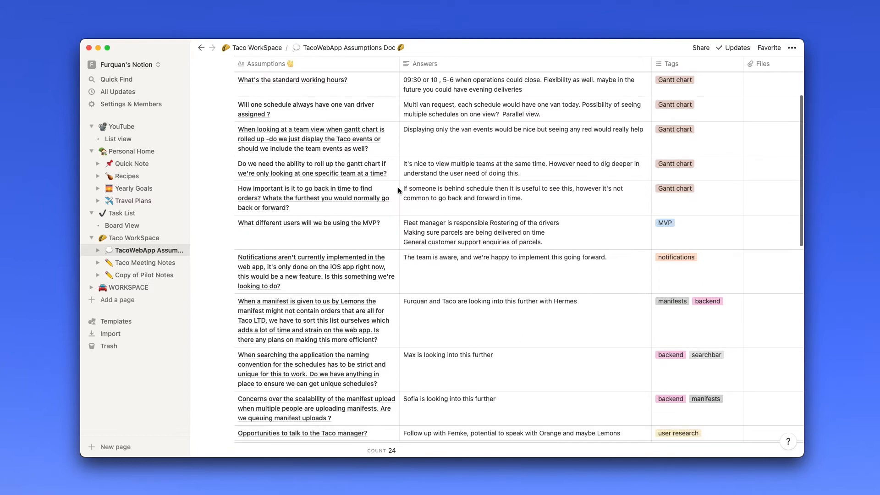
pyautogui.scroll(-2, 398, 187)
pyautogui.scroll(-2, 397, 187)
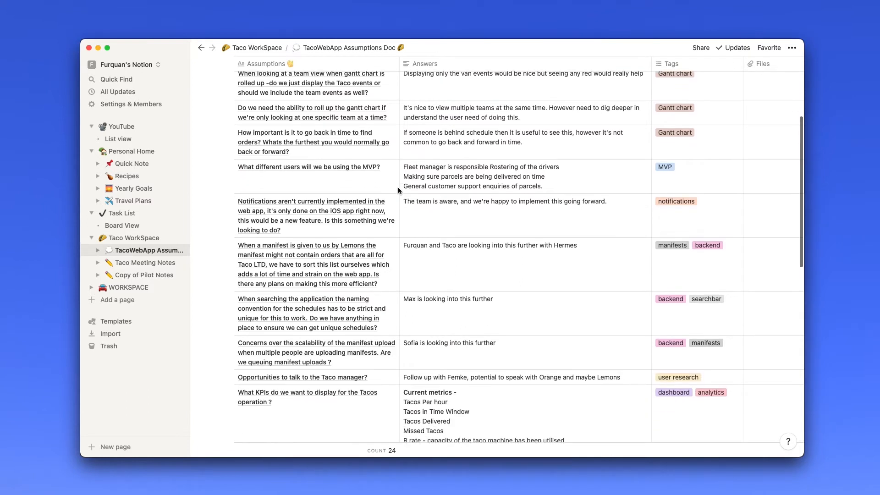
pyautogui.scroll(-3, 398, 188)
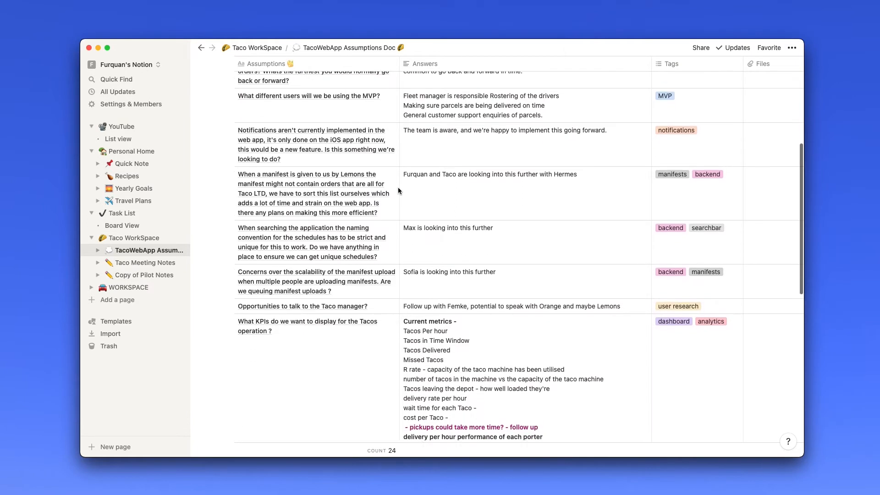
pyautogui.scroll(-1, 397, 187)
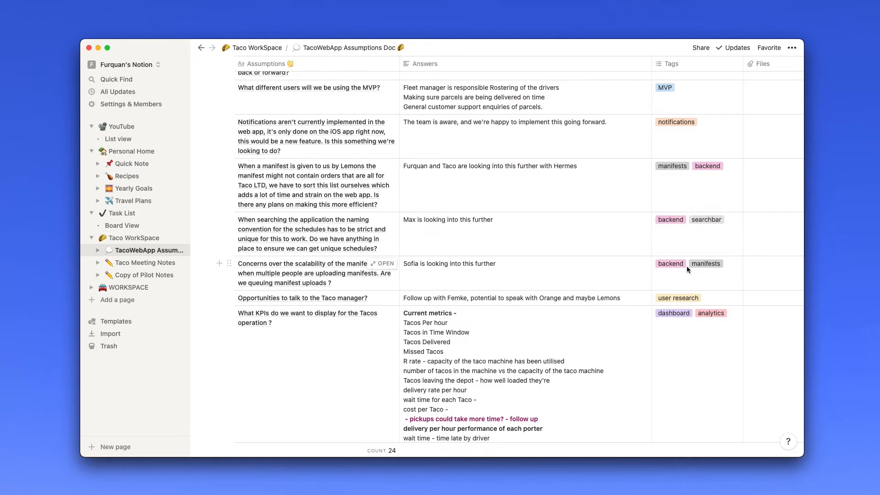
pyautogui.scroll(-8, 628, 264)
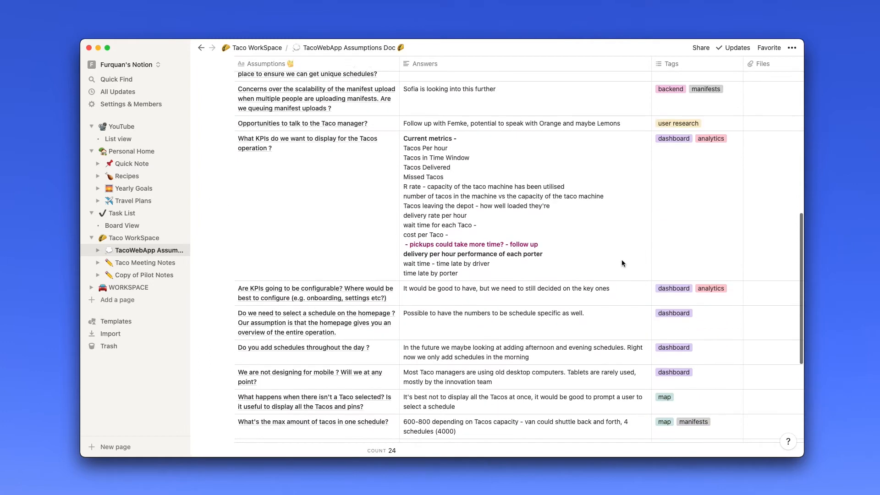
pyautogui.scroll(-3, 620, 261)
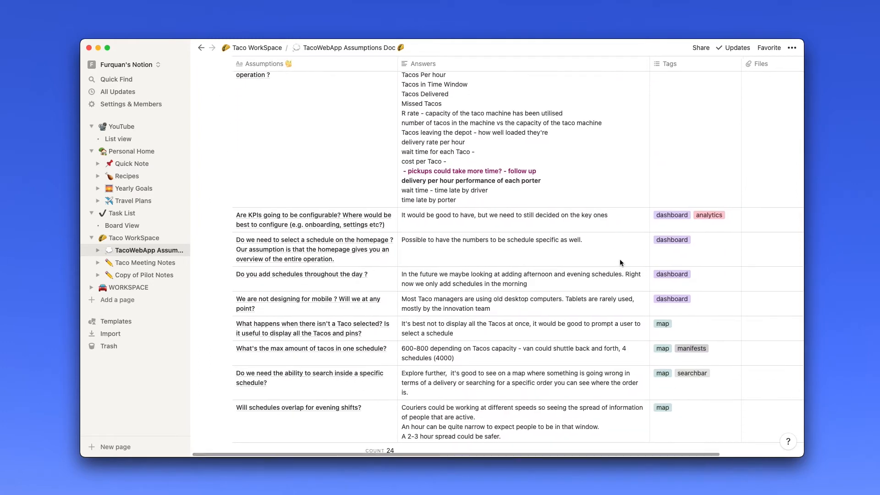
# Add the Gantt chart tag to the "Do you add schedules throughout the day ?" row and remove it again.
pyautogui.click(704, 279)
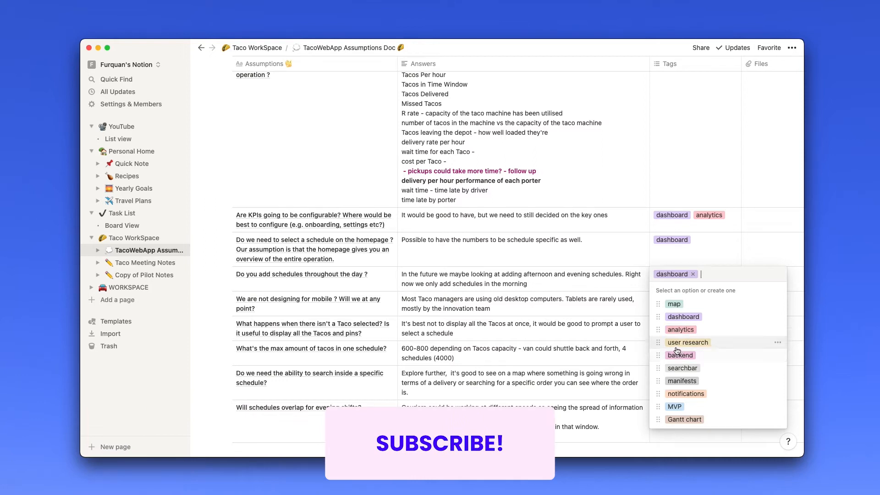
pyautogui.click(685, 419)
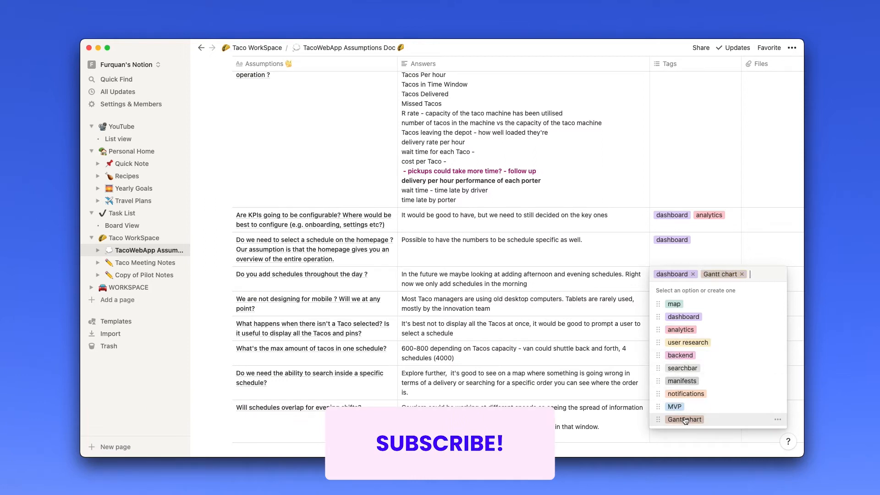
pyautogui.click(742, 274)
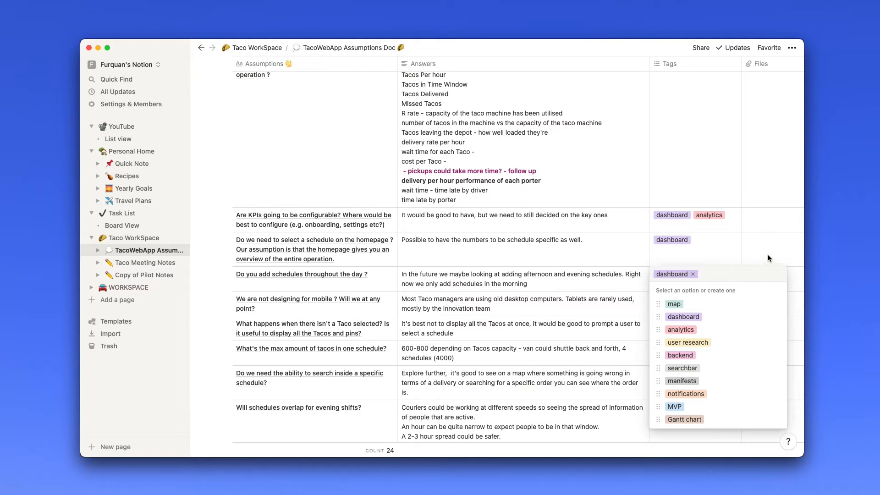
pyautogui.press('Escape')
# Examine the last rows of the assumptions table, including the full answer on overlapping evening shifts, and return to the table's start.
pyautogui.scroll(-3, 690, 274)
pyautogui.scroll(-1, 700, 279)
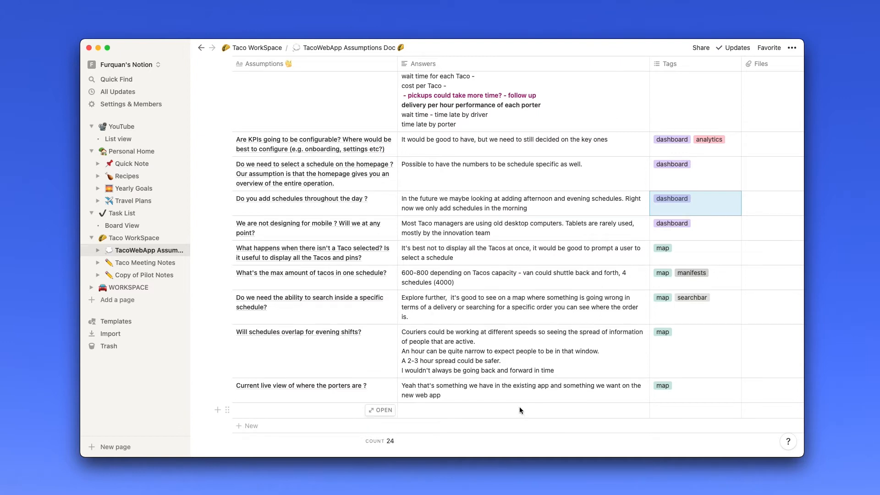
pyautogui.scroll(1, 518, 406)
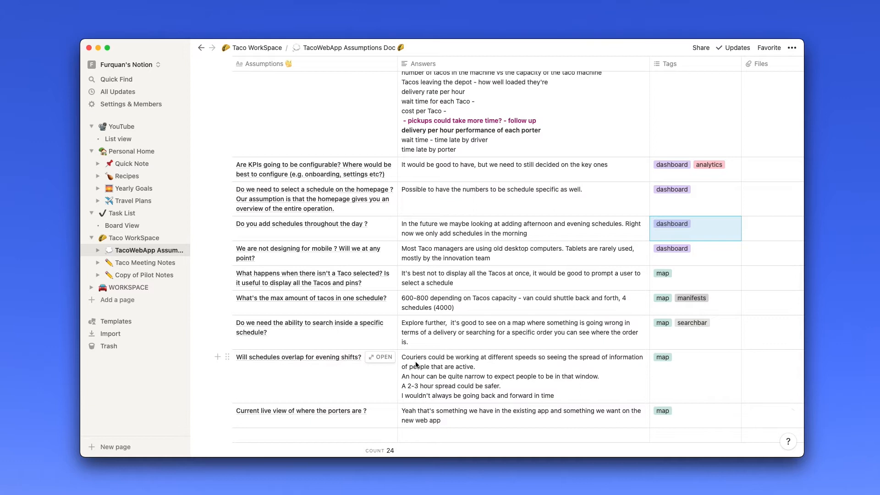
pyautogui.scroll(1, 518, 385)
pyautogui.click(511, 385)
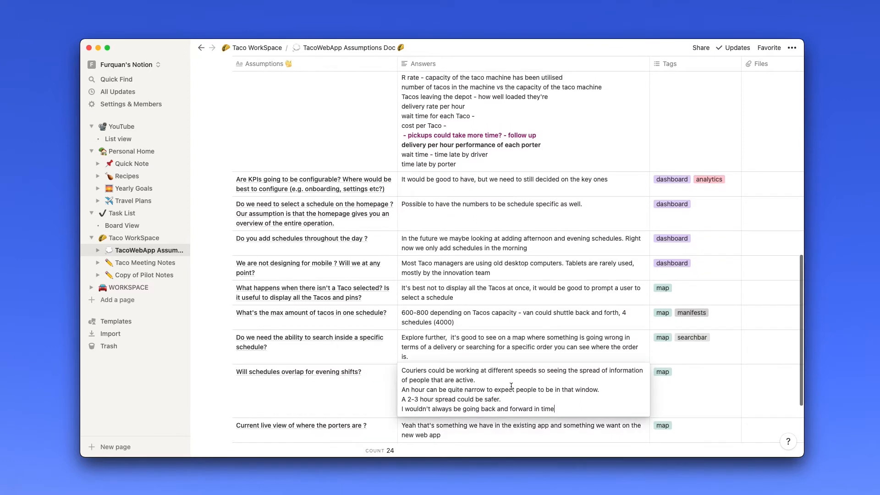
pyautogui.scroll(1, 381, 381)
pyautogui.scroll(10, 381, 378)
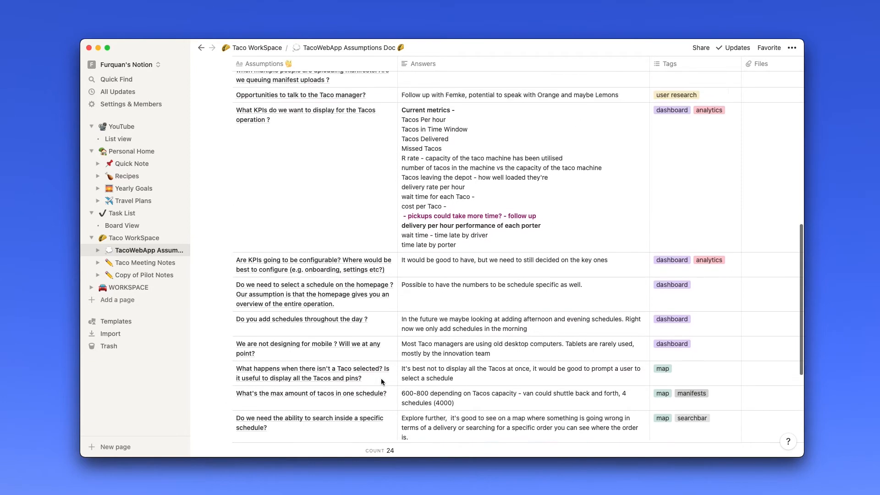
pyautogui.scroll(5, 381, 377)
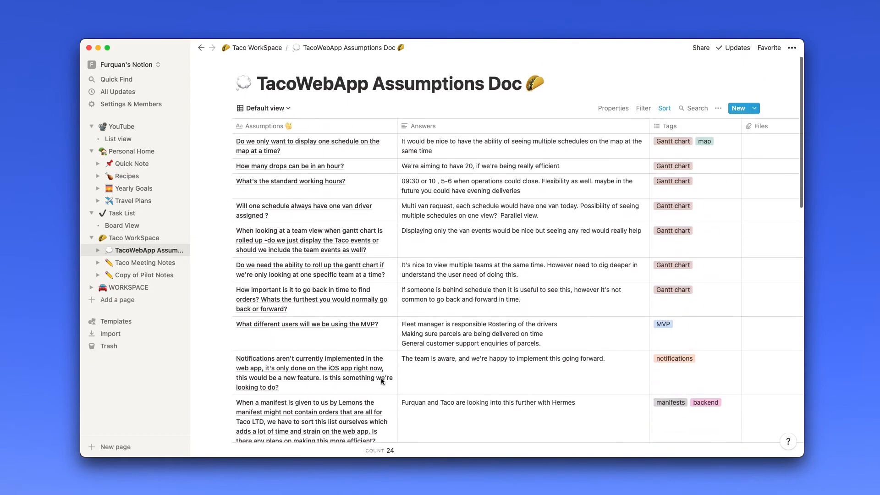
# Sort the assumptions table so the map-tagged rows come first, and check the first row's tags and question.
pyautogui.click(663, 110)
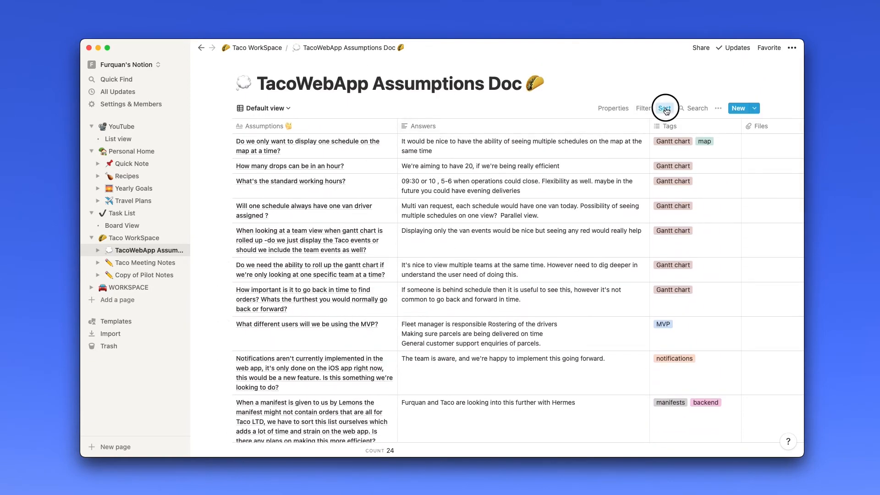
pyautogui.click(674, 148)
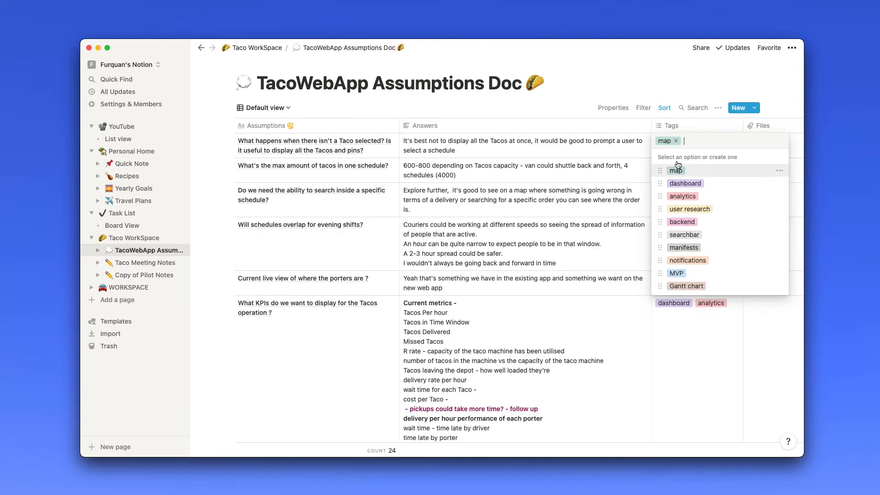
pyautogui.press('Escape')
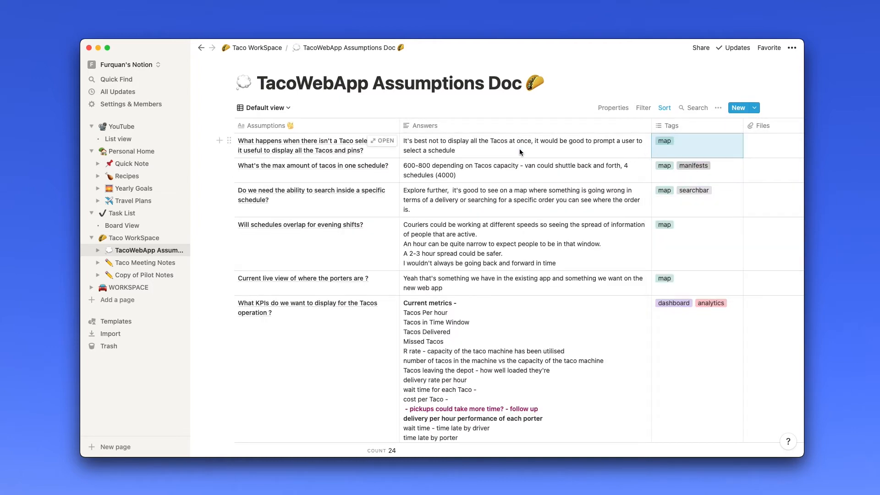
pyautogui.click(373, 154)
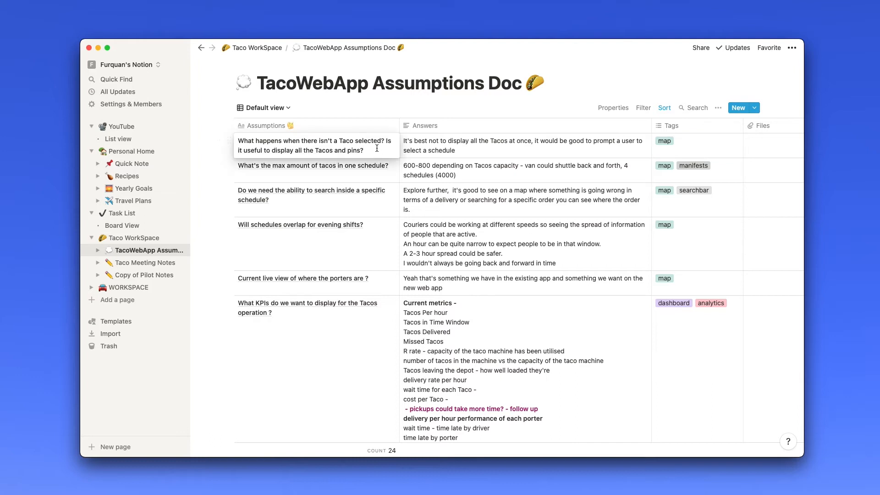
pyautogui.press('Escape')
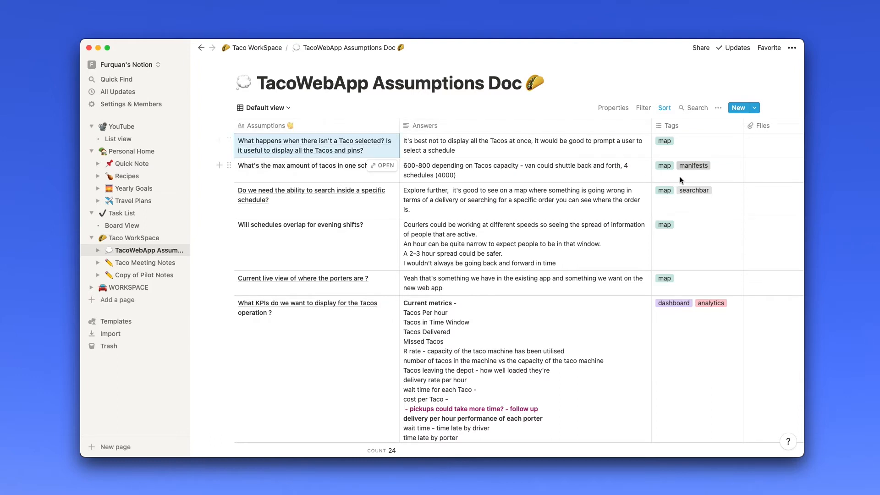
# Open the entries on the max amount of tacos and no Taco being selected to read their details, and look through the remaining rows.
pyautogui.click(384, 166)
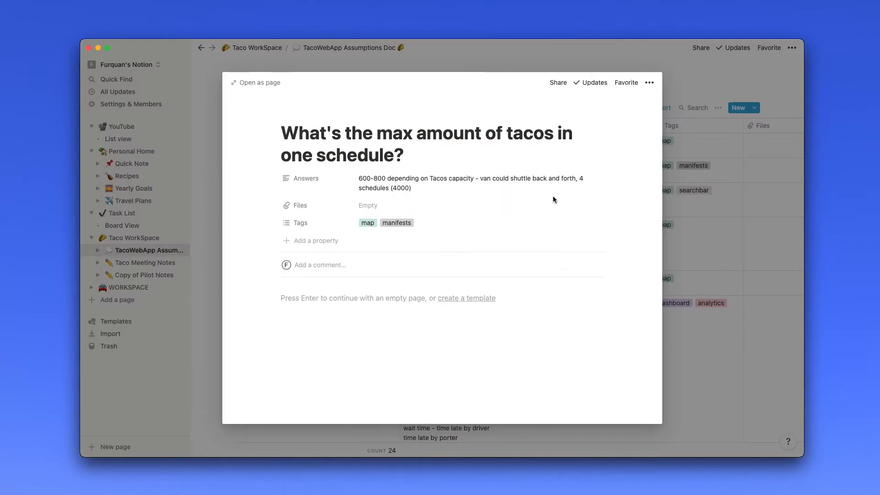
pyautogui.click(721, 193)
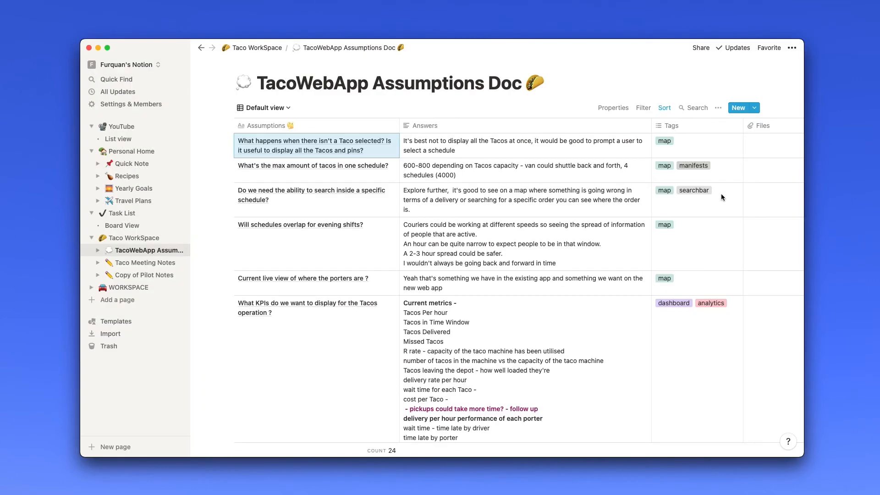
pyautogui.click(704, 197)
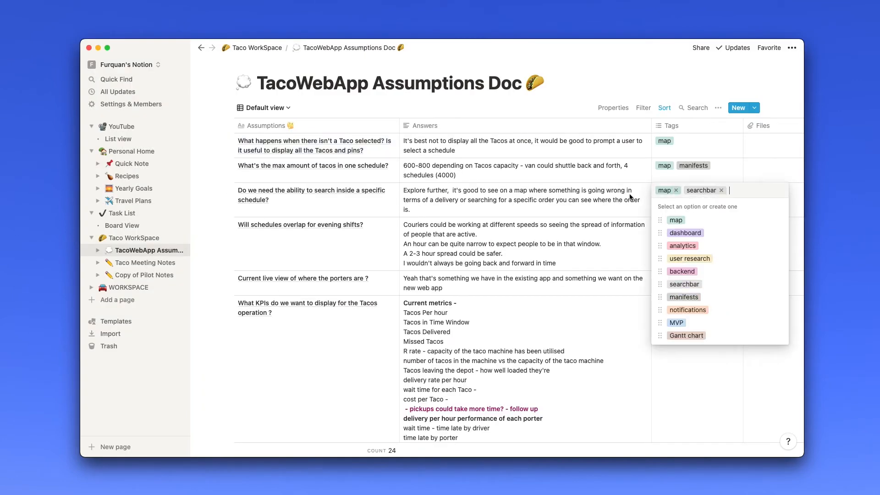
pyautogui.click(351, 202)
pyautogui.click(386, 191)
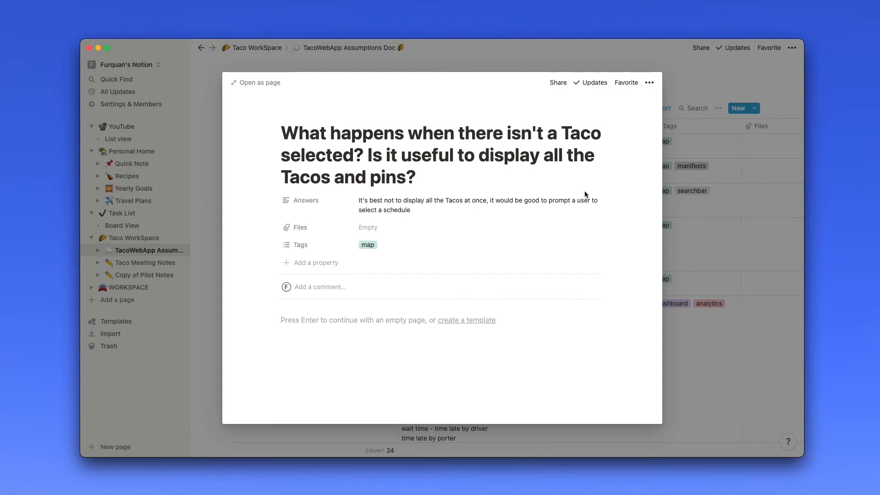
pyautogui.click(677, 229)
pyautogui.scroll(-1, 571, 192)
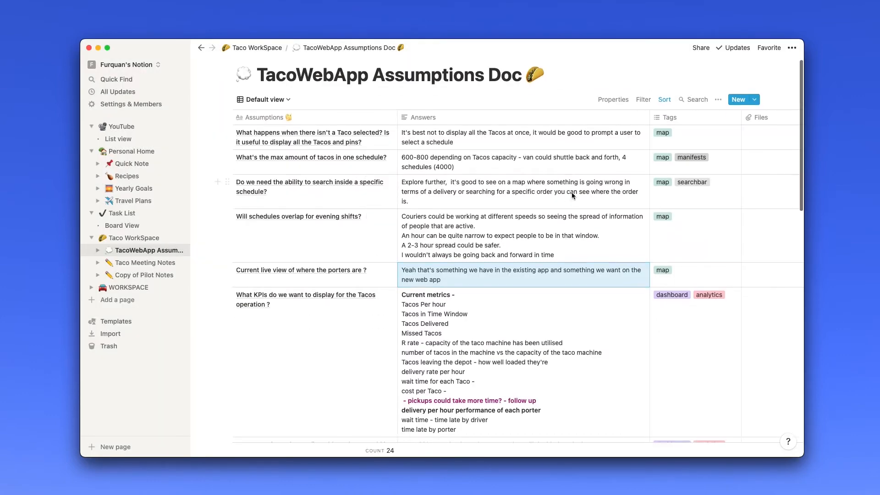
pyautogui.scroll(-3, 571, 191)
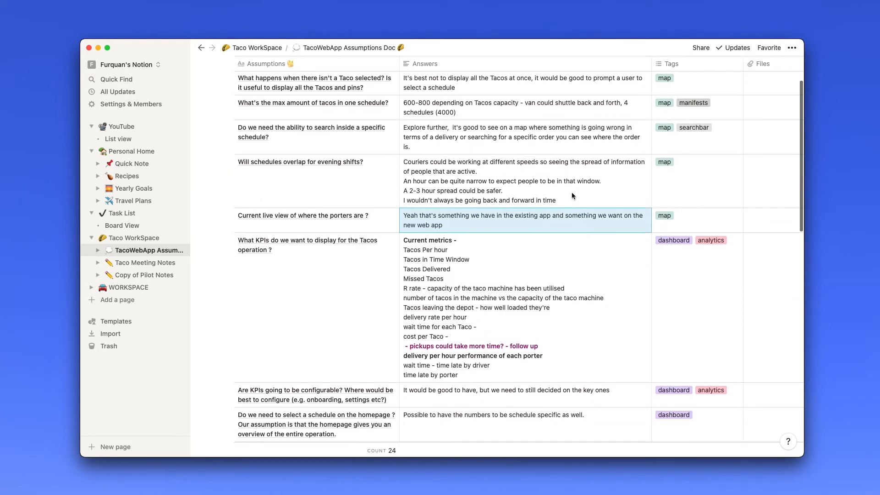
pyautogui.scroll(-6, 571, 196)
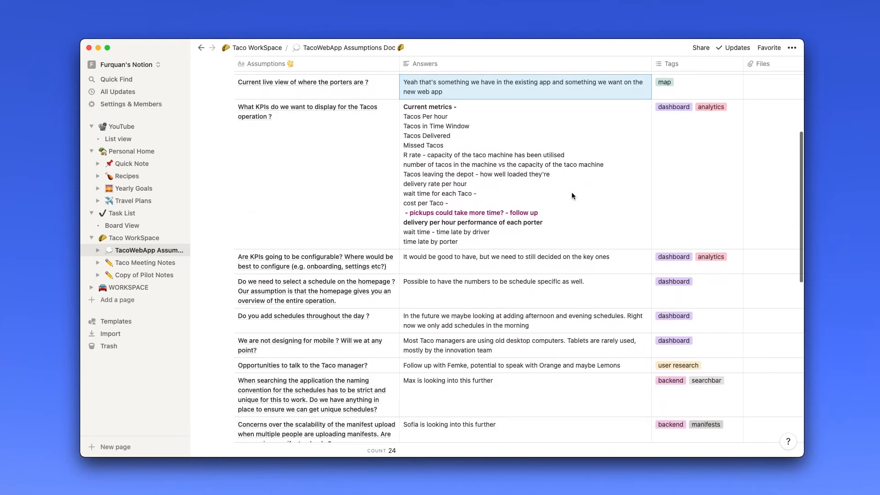
pyautogui.scroll(-5, 572, 195)
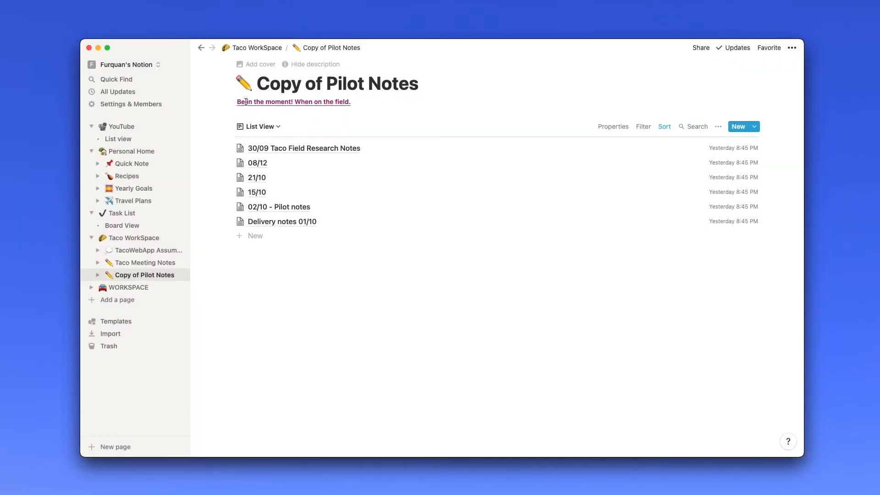
# Open the "30/09 Taco Field Research Notes" entry from the Copy of Pilot Notes list.
pyautogui.click(294, 148)
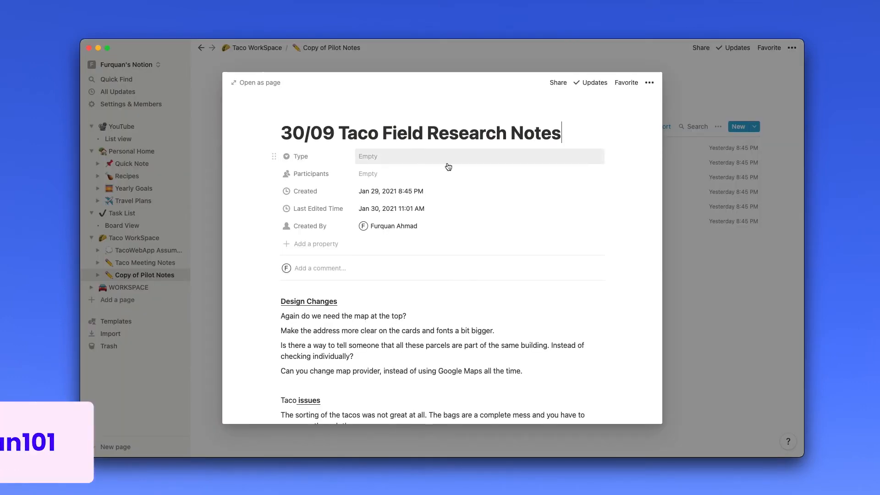
# Read the field research notes under Design Changes, Taco issues and Missing Time, and close the entry.
pyautogui.scroll(-4, 447, 166)
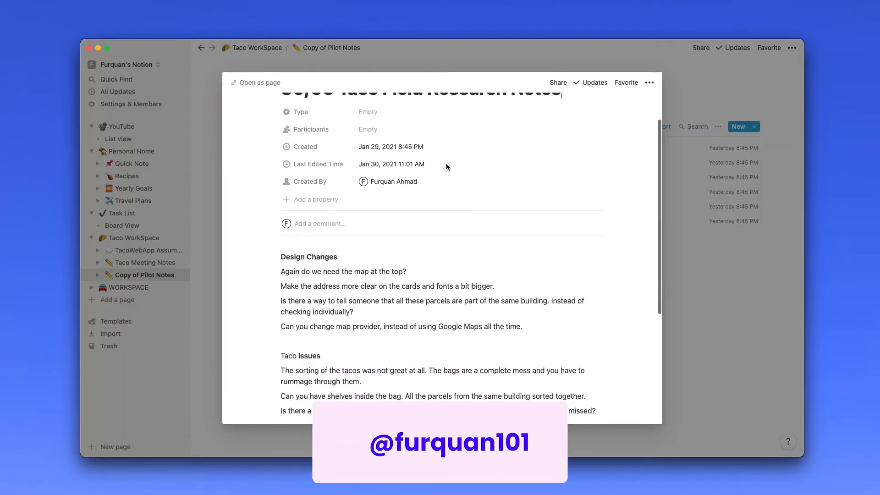
pyautogui.scroll(-2, 447, 166)
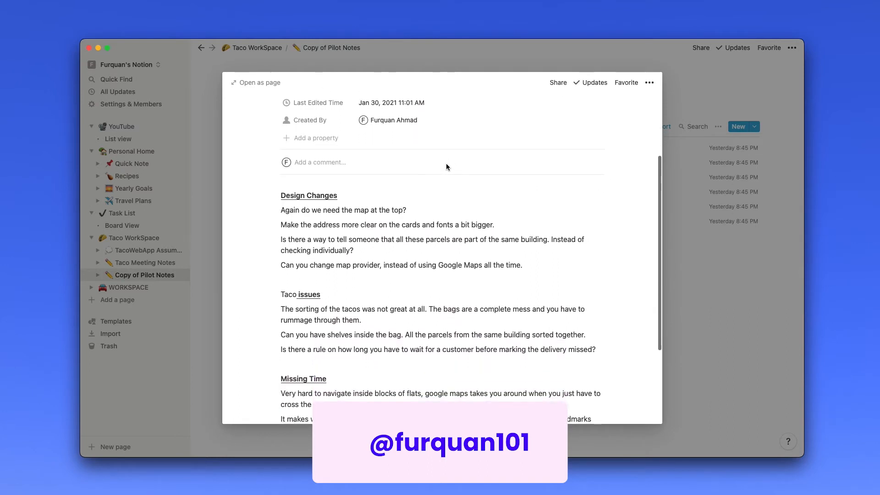
pyautogui.scroll(-3, 446, 167)
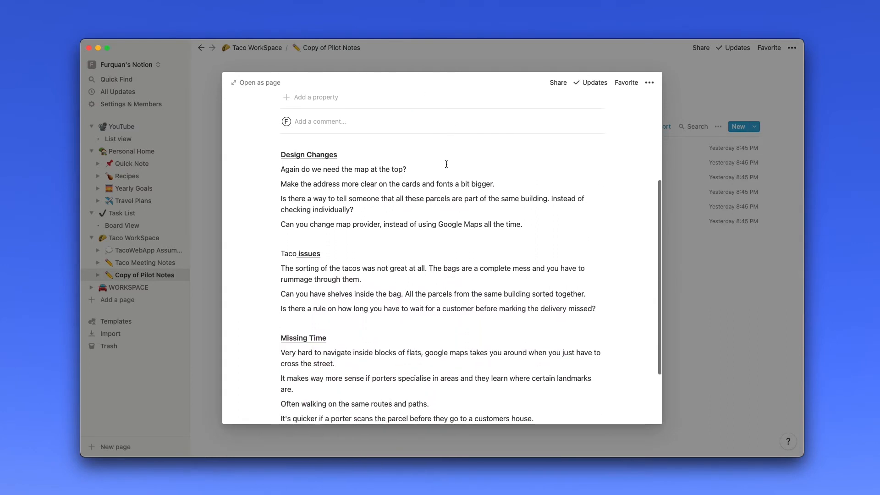
pyautogui.scroll(-2, 446, 164)
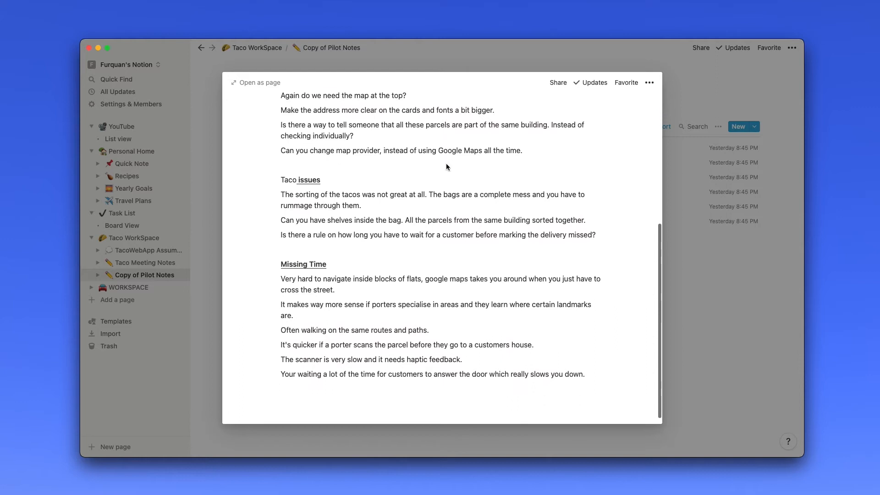
pyautogui.scroll(4, 446, 164)
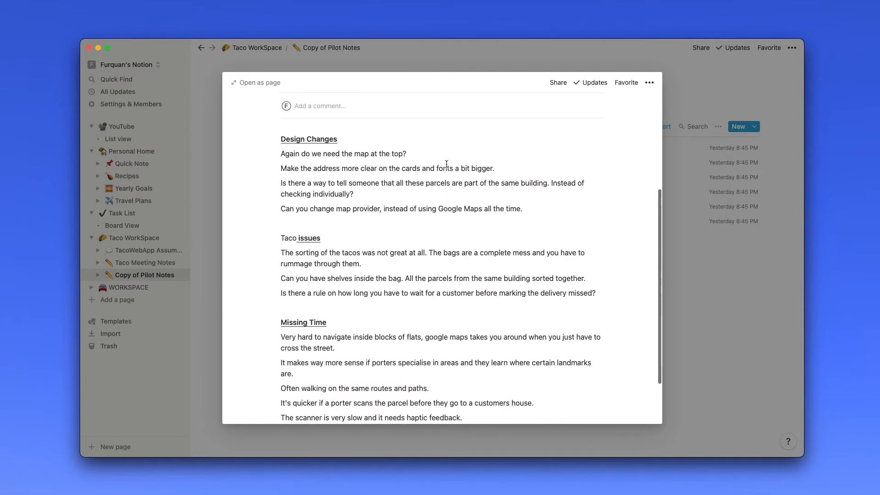
pyautogui.scroll(6, 446, 163)
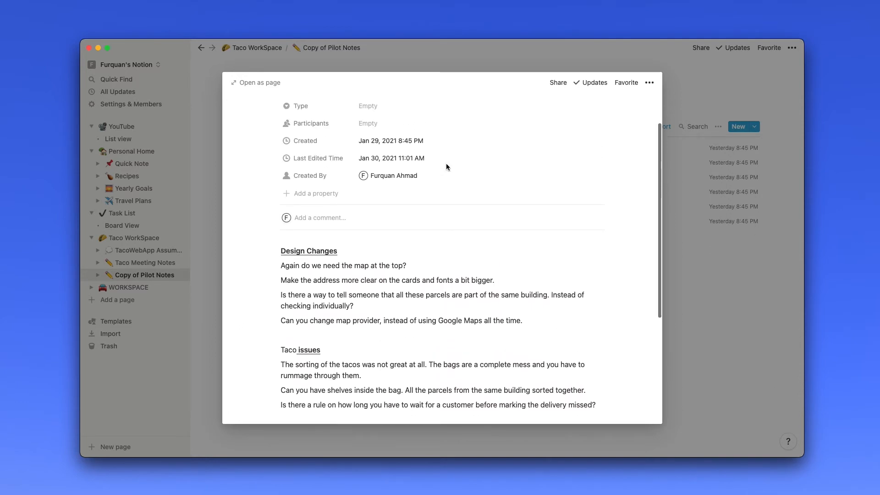
pyautogui.click(675, 213)
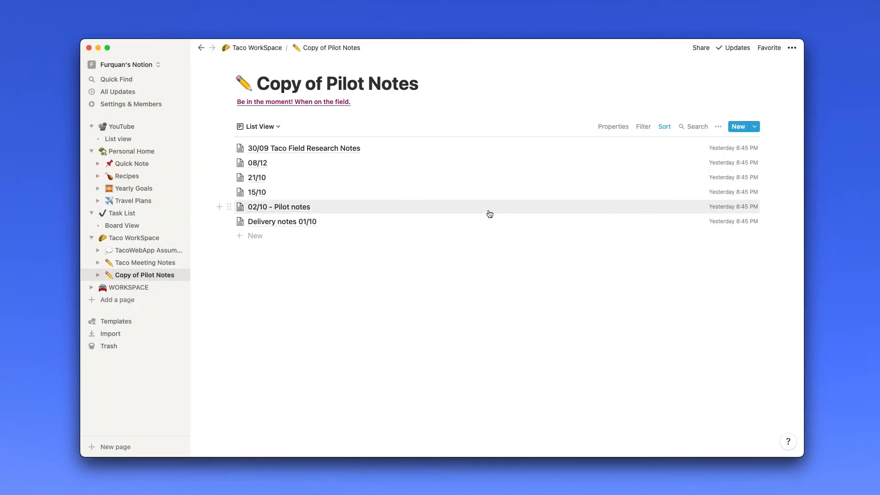
# Open the "02/10 - Pilot notes" entry, look through its persona notes, and close it.
pyautogui.click(301, 208)
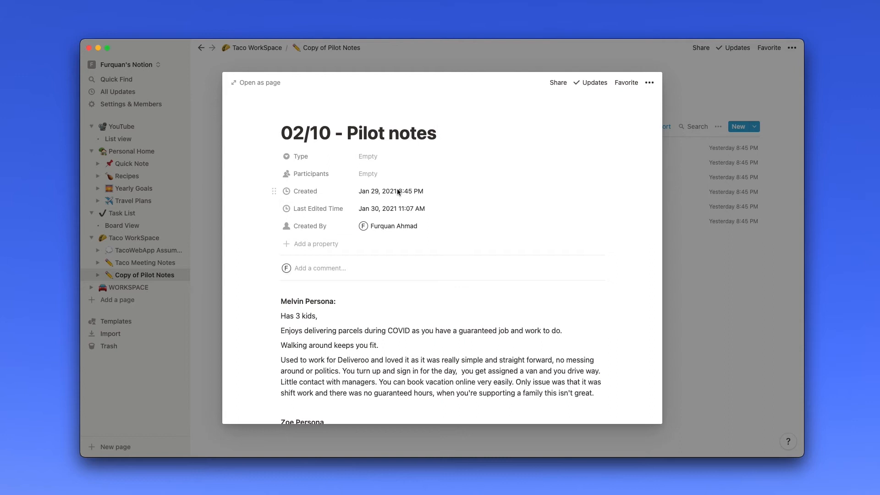
pyautogui.scroll(-1, 397, 189)
pyautogui.scroll(-2, 397, 189)
pyautogui.press('Escape')
# Create a new entry in Copy of Pilot Notes titled "30/01 Taco Tuesday" as an empty page.
pyautogui.click(738, 127)
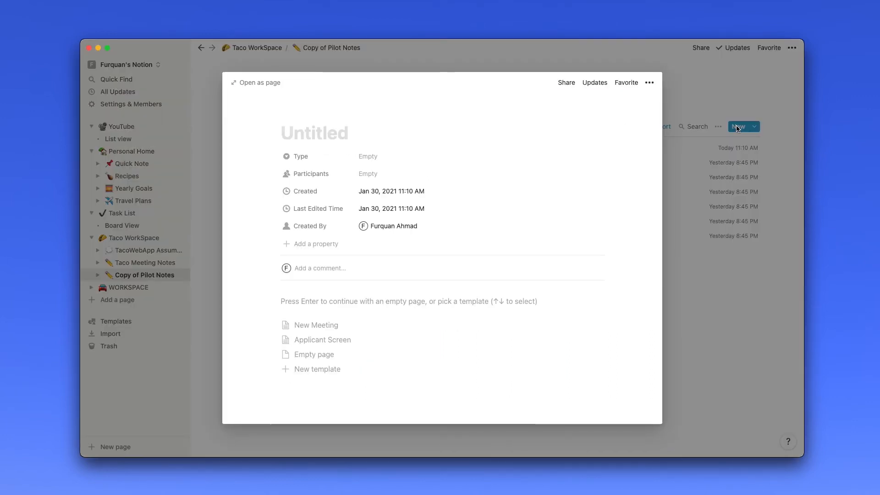
pyautogui.write('30/01 Taco Tuesday')
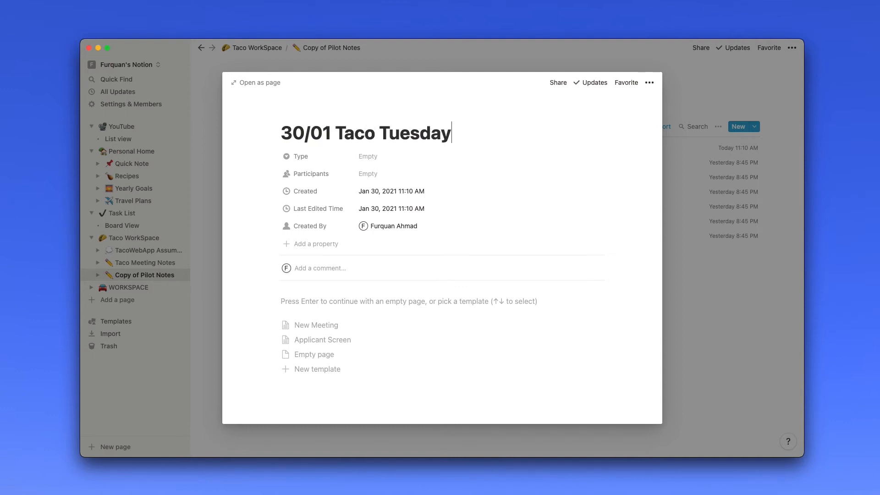
pyautogui.press('Return')
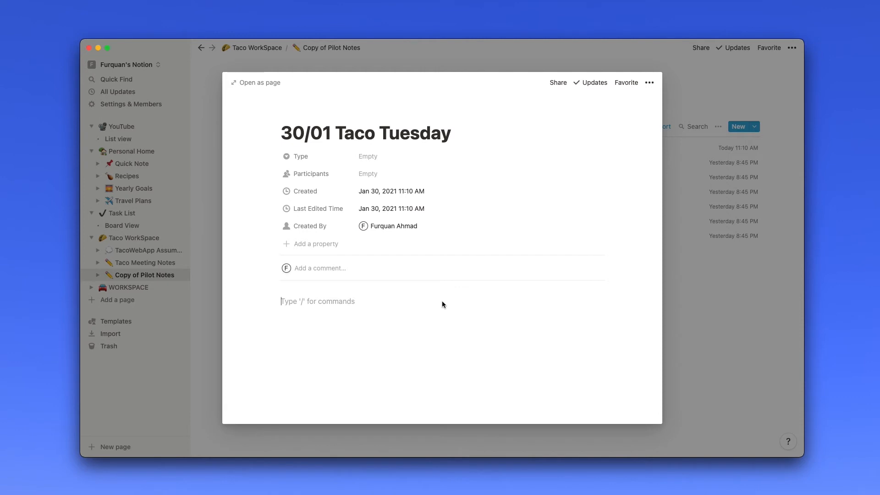
# Write "Customers thought the Tacos had too much Salsa." as the first line of the Taco Tuesday notes.
pyautogui.write('Customer')
pyautogui.write('s thought the Taco had too')
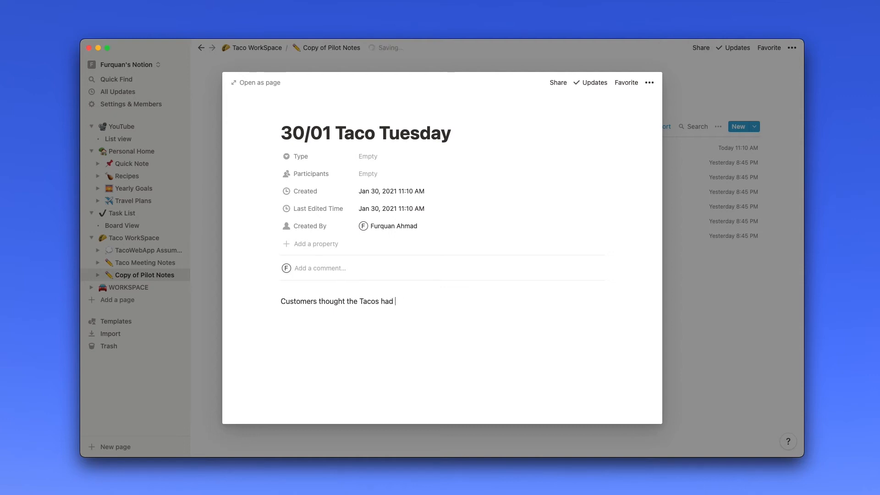
pyautogui.press('BackSpace')
pyautogui.press('BackSpace')
pyautogui.press('BackSpace')
pyautogui.press('Return')
# Add the lines "Overall very happy with the Tacos!" and "Tacos are awesome!" to the notes.
pyautogui.write('Overally')
pyautogui.press('BackSpace')
pyautogui.write('v')
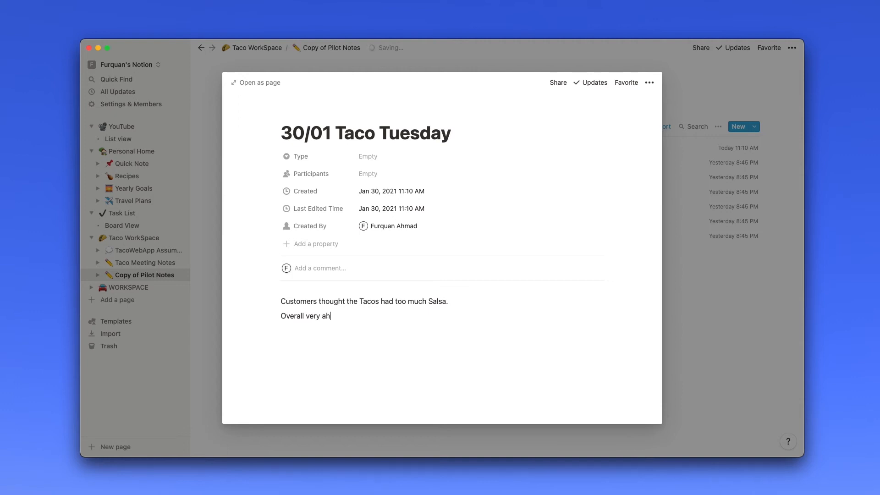
pyautogui.write('ery happy with T')
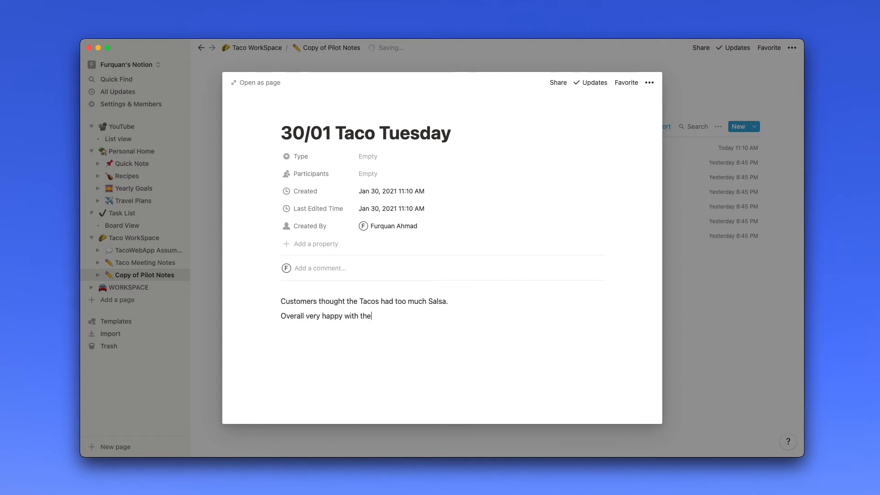
pyautogui.write('he Tacos!')
pyautogui.press('Return')
pyautogui.write('TAcos are awesom')
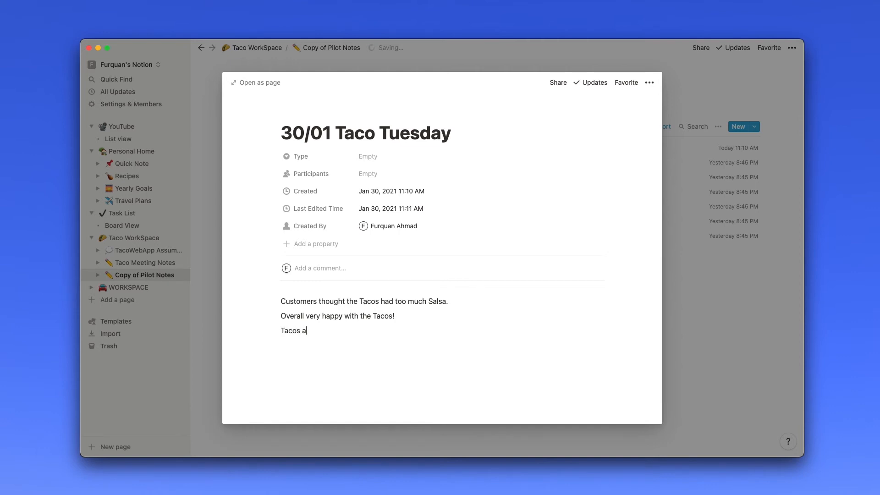
pyautogui.write('e!')
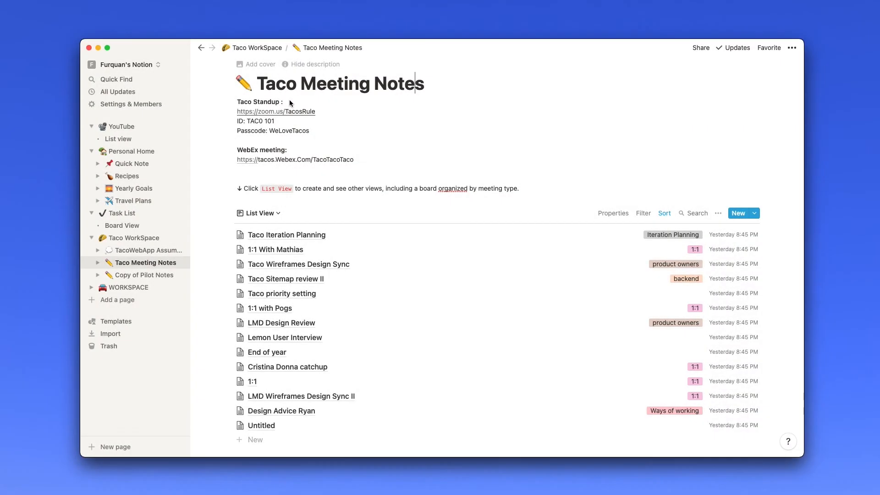
# Examine the Taco Standup and WebEx meeting details on the Taco Meeting Notes page, and briefly open the Taco Iteration Planning entry.
pyautogui.moveTo(287, 102); pyautogui.dragTo(239, 101)
pyautogui.moveTo(288, 150); pyautogui.dragTo(238, 150)
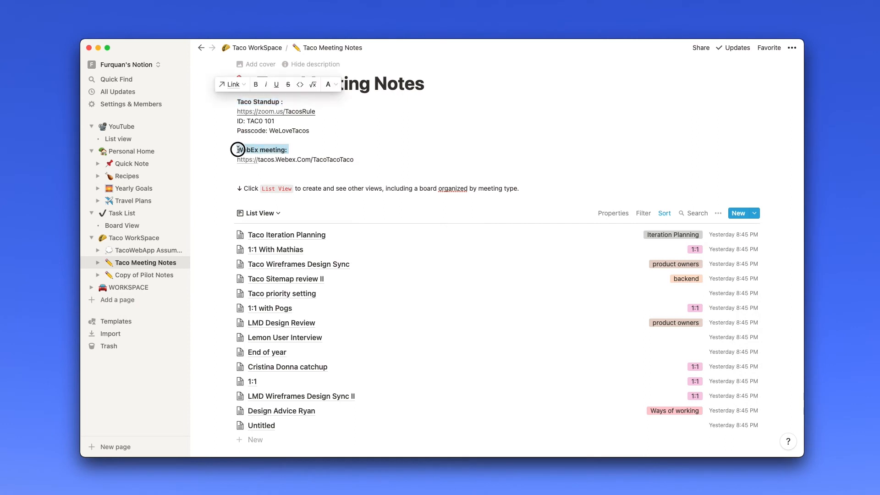
pyautogui.click(359, 147)
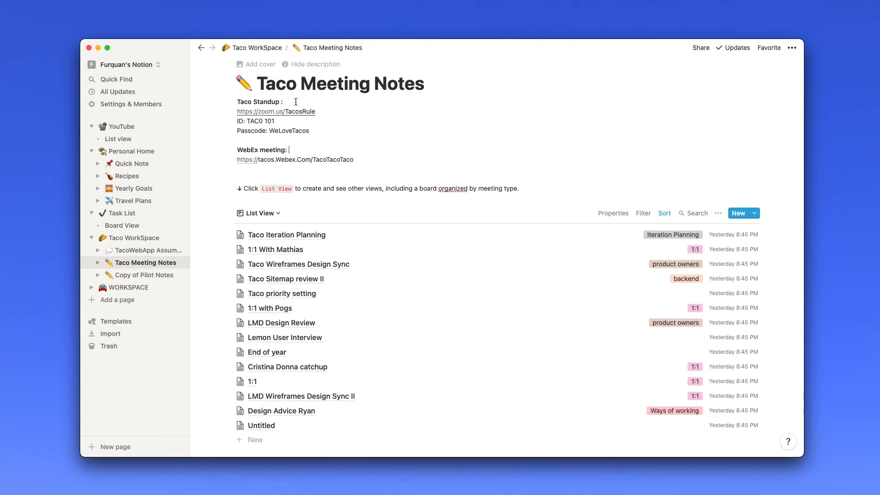
pyautogui.scroll(-3, 336, 146)
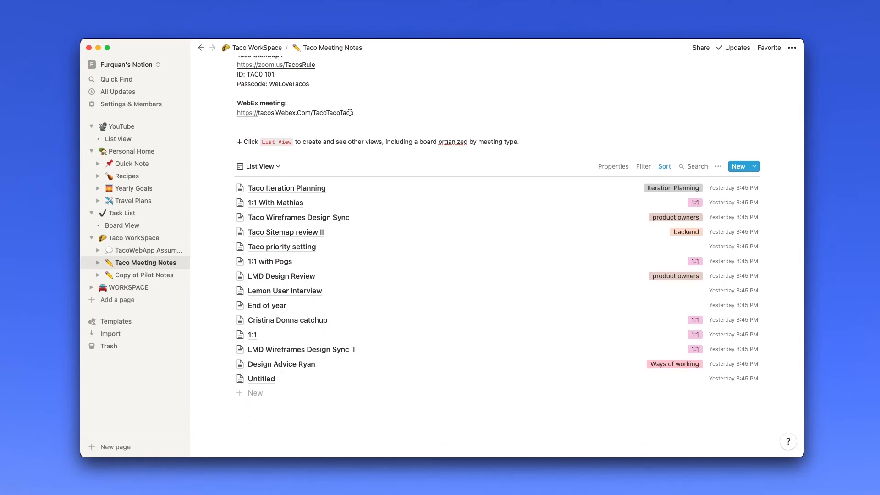
pyautogui.scroll(-1, 336, 126)
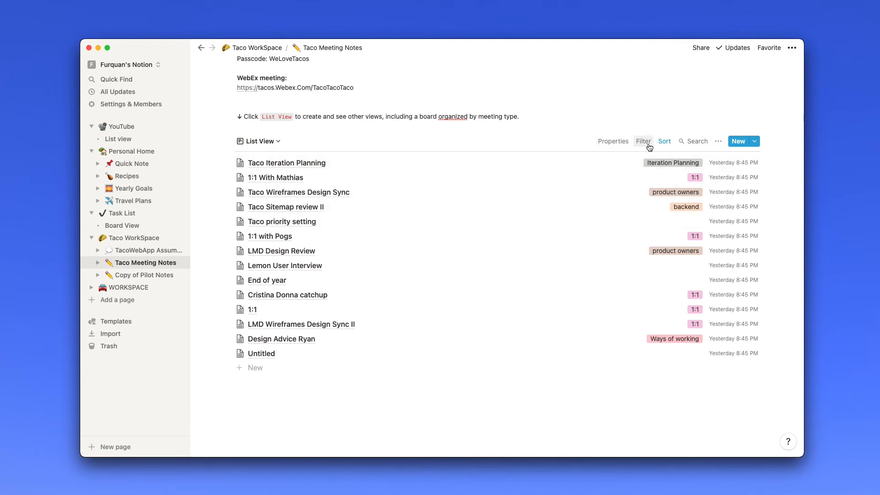
pyautogui.click(689, 164)
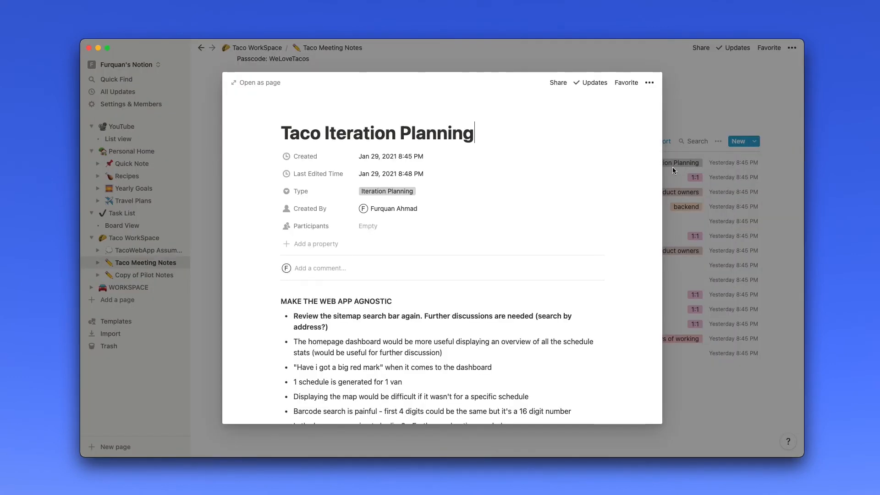
pyautogui.click(674, 175)
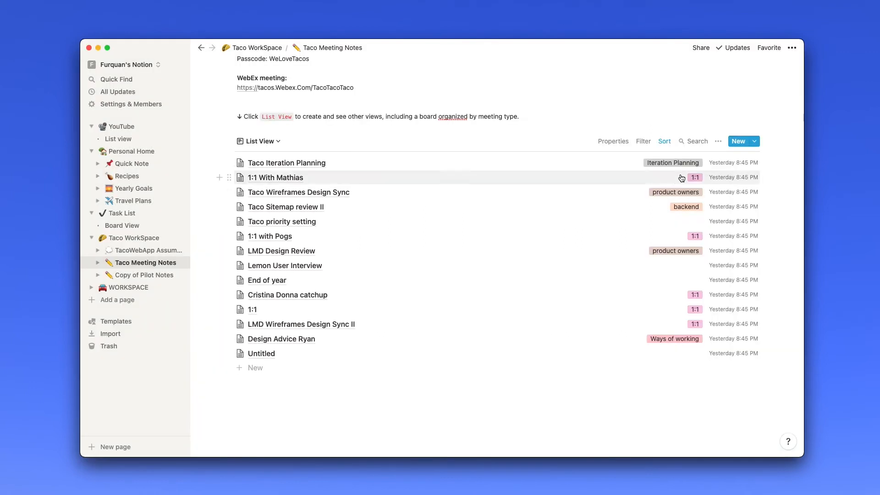
# Set the meeting list's Created sort to Ascending, and switch the sort property to Type.
pyautogui.click(665, 142)
pyautogui.click(662, 179)
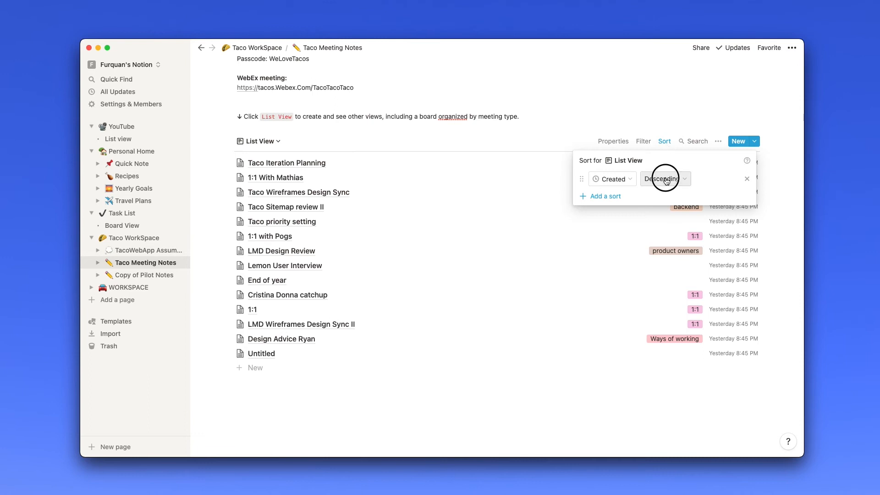
pyautogui.click(655, 195)
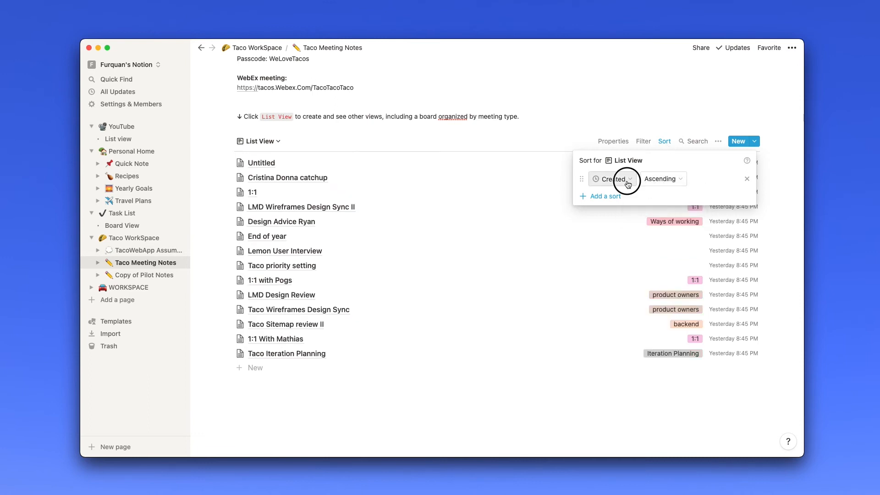
pyautogui.click(625, 180)
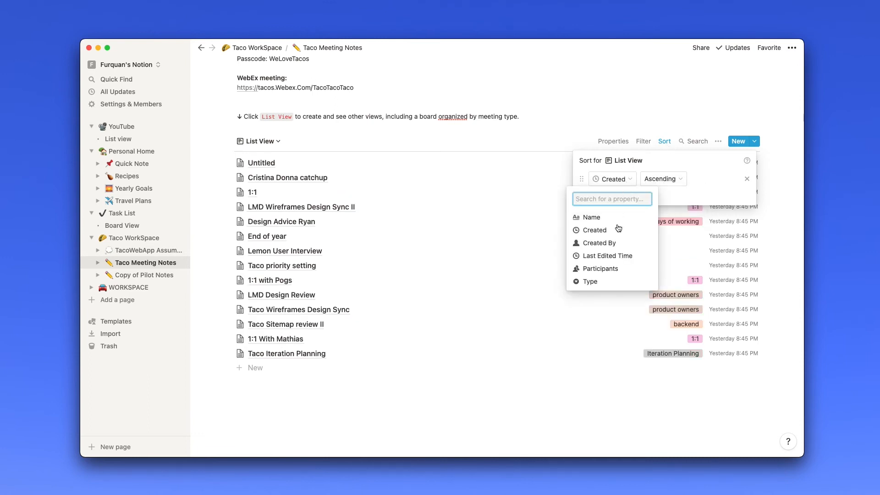
pyautogui.click(591, 281)
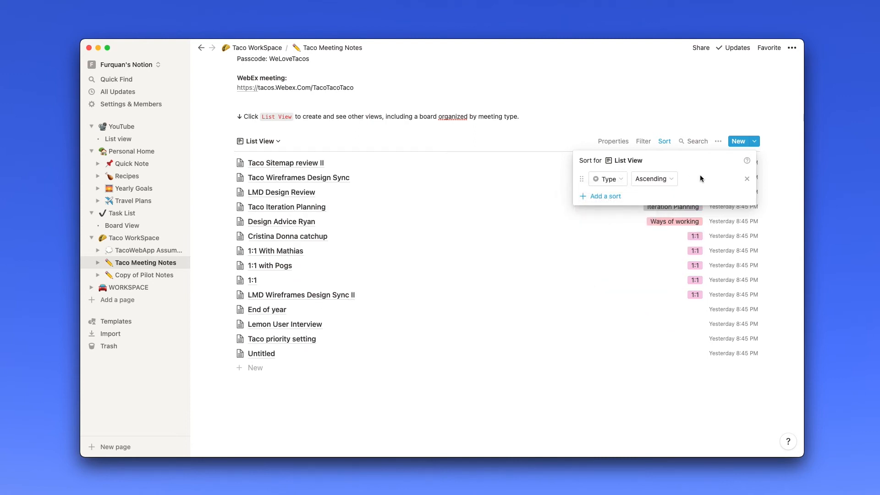
# Remove the sort from the meeting list and close the sort settings.
pyautogui.click(747, 178)
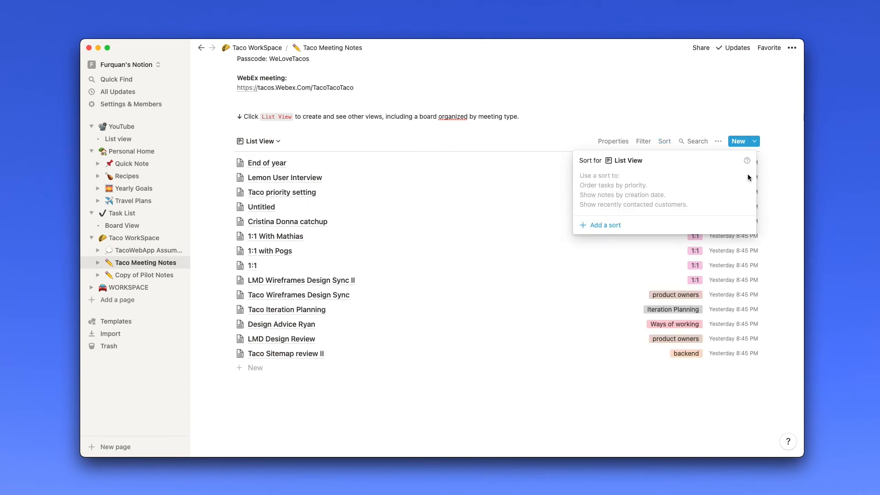
pyautogui.click(557, 136)
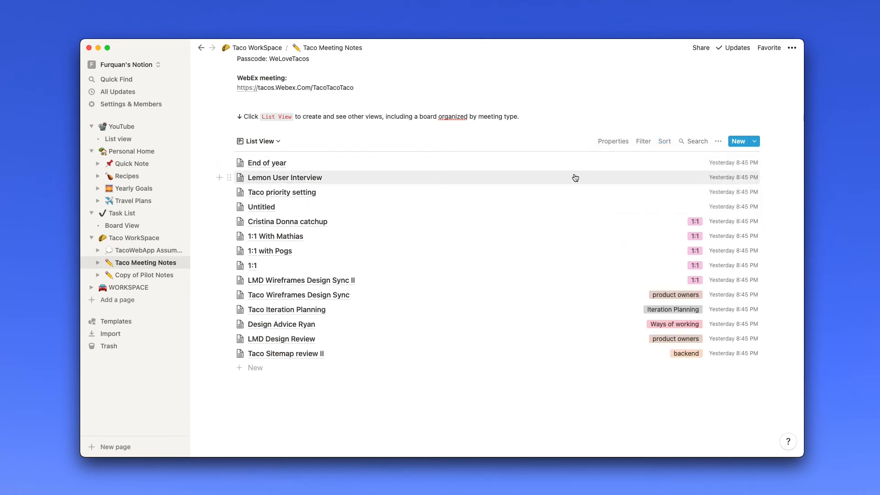
# Open the Lemon User Interview entry and the third 1:1-tagged entry to view their notes, closing each one.
pyautogui.click(309, 180)
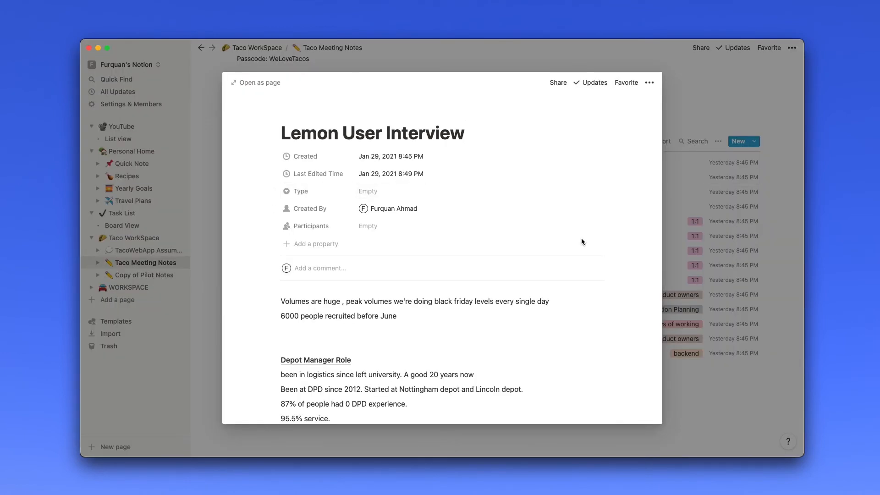
pyautogui.scroll(-4, 576, 236)
pyautogui.scroll(4, 576, 236)
pyautogui.scroll(-2, 576, 239)
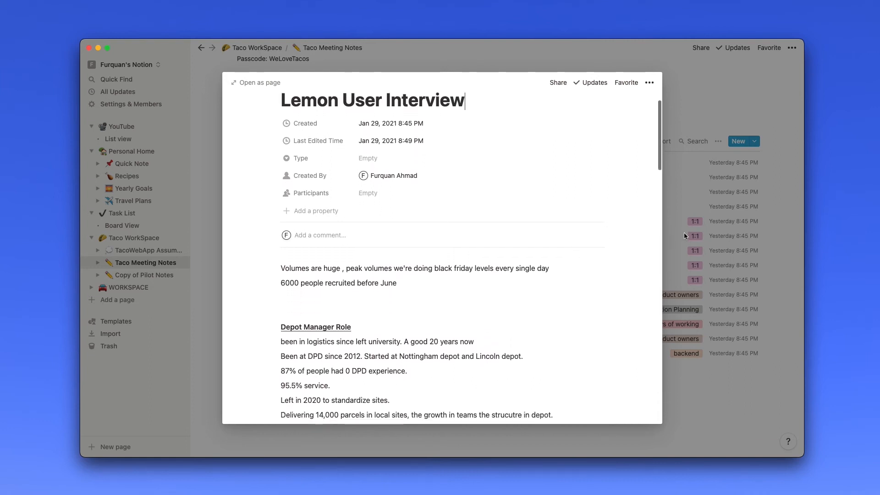
pyautogui.click(684, 233)
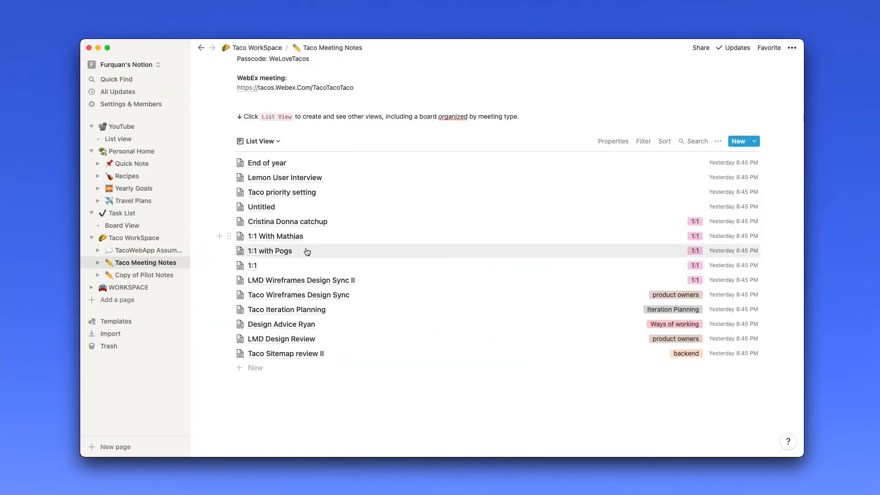
pyautogui.click(276, 251)
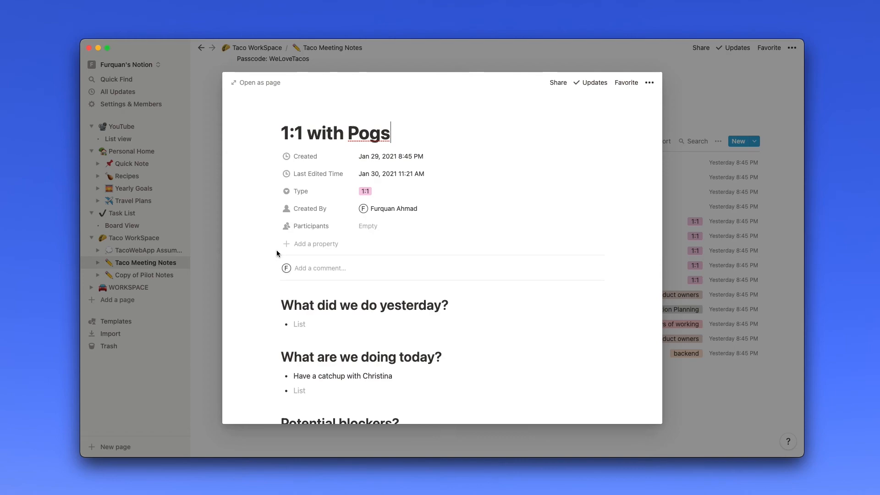
pyautogui.click(705, 216)
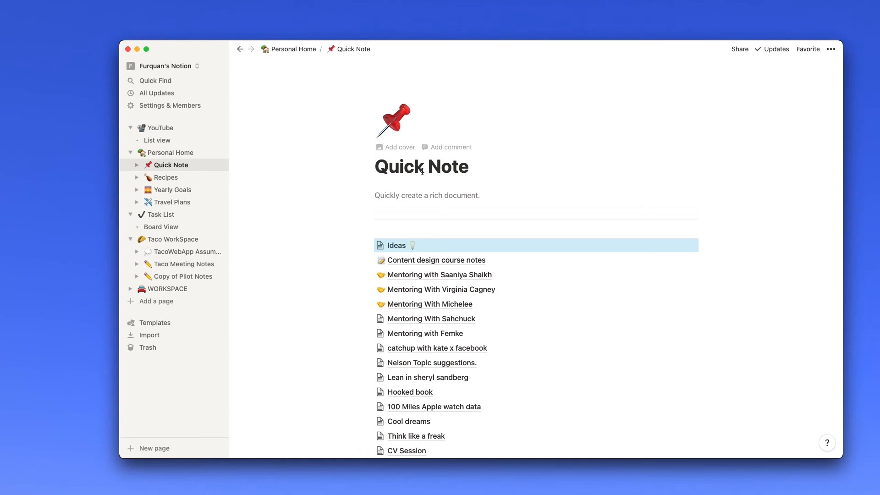
# Highlight the Quick Note page title, and open the Ideas page from its list.
pyautogui.click(381, 172)
pyautogui.moveTo(381, 171); pyautogui.dragTo(485, 171)
pyautogui.click(495, 173)
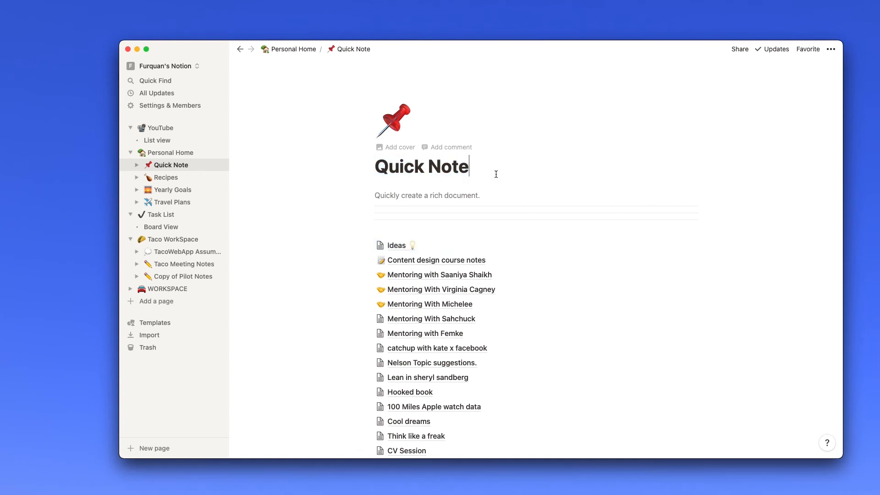
pyautogui.click(441, 252)
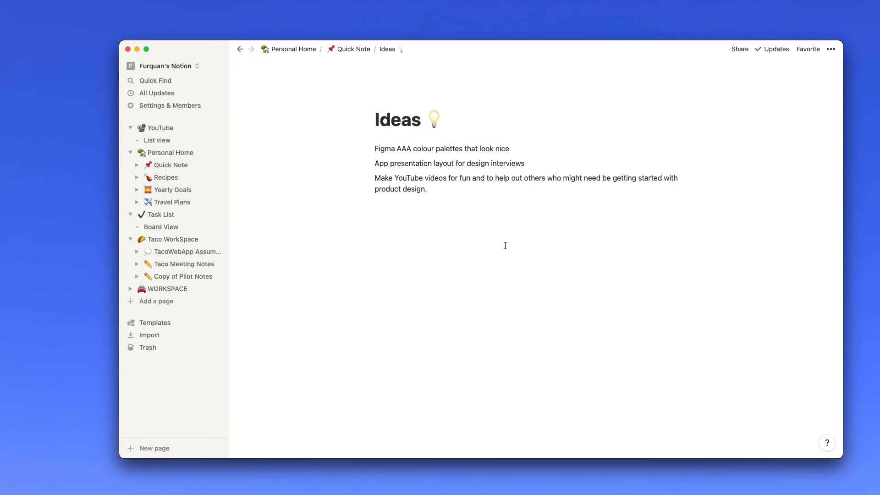
# Return to the Quick Note list, open the Lean in sheryl sandberg page, and highlight its first paragraph.
pyautogui.click(239, 49)
pyautogui.scroll(-3, 456, 249)
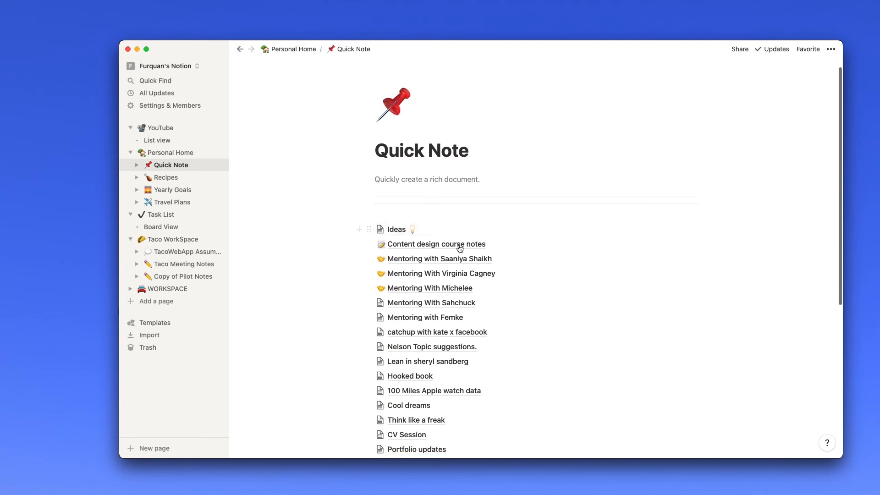
pyautogui.scroll(-2, 457, 248)
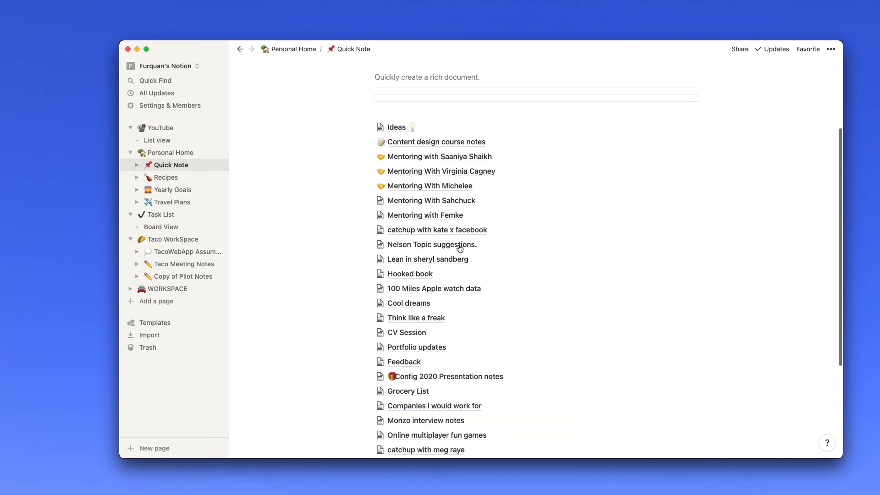
pyautogui.click(440, 259)
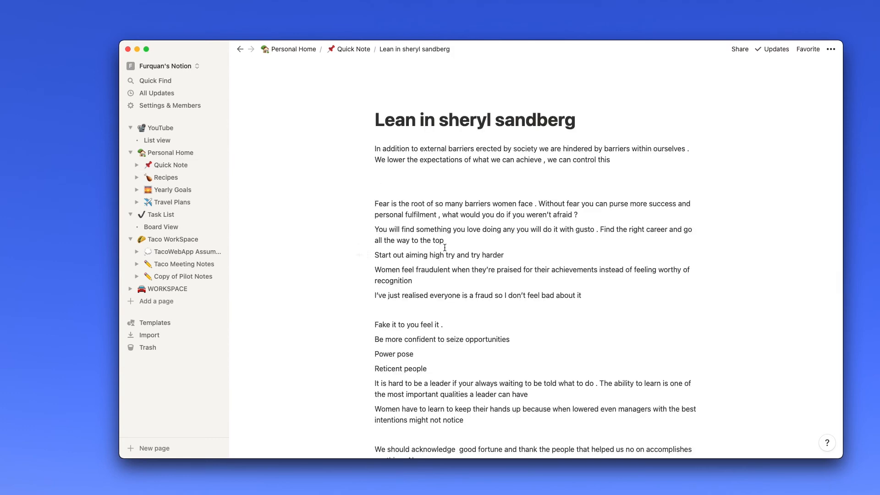
pyautogui.moveTo(612, 163); pyautogui.dragTo(373, 146)
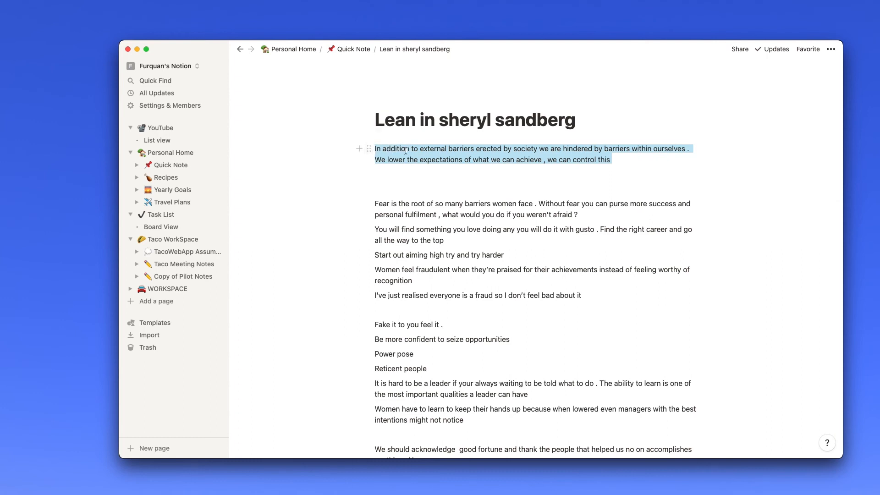
# Go back to Quick Note, view the Grocery List page, and return to look through the list of notes.
pyautogui.click(240, 51)
pyautogui.scroll(-2, 358, 266)
pyautogui.click(399, 321)
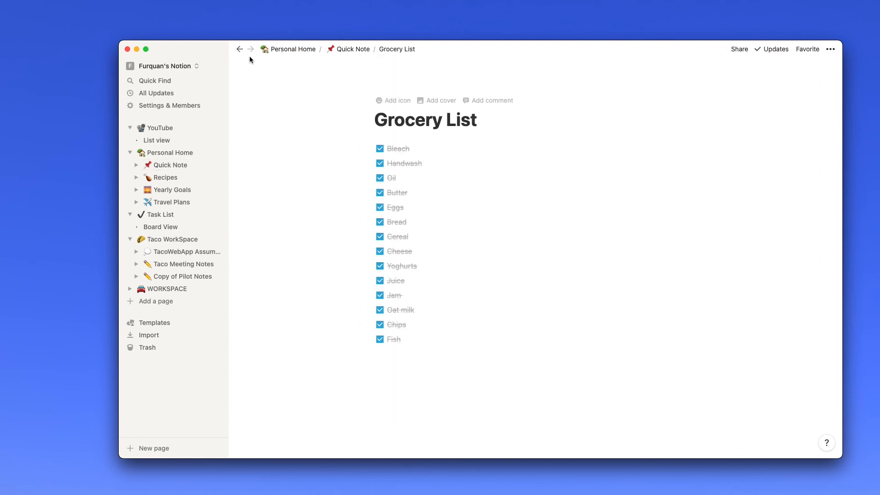
pyautogui.click(239, 50)
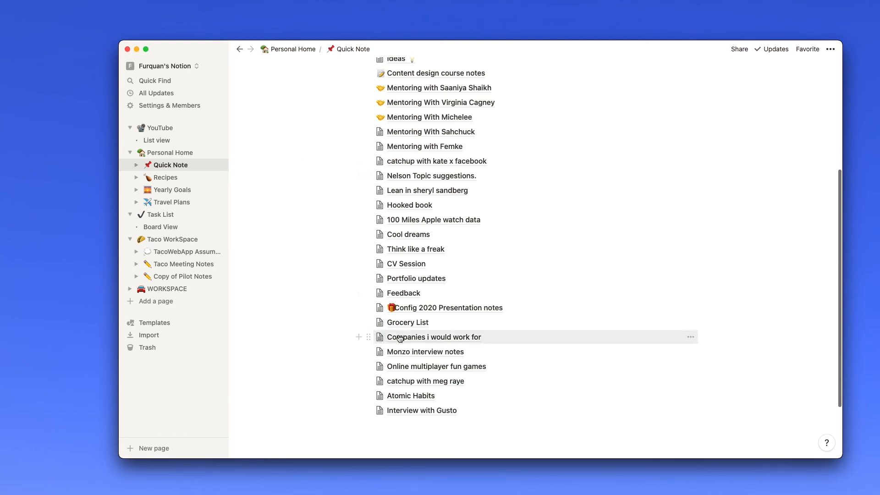
pyautogui.scroll(2, 387, 339)
pyautogui.scroll(2, 403, 338)
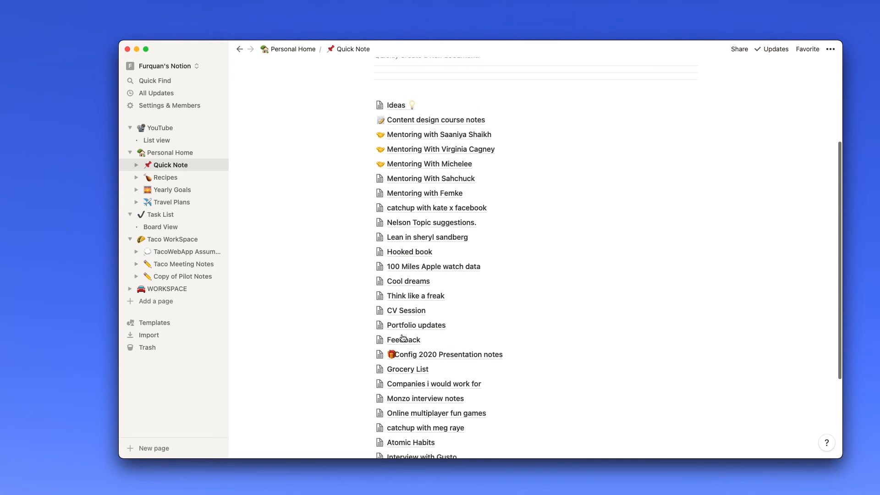
pyautogui.scroll(1, 403, 337)
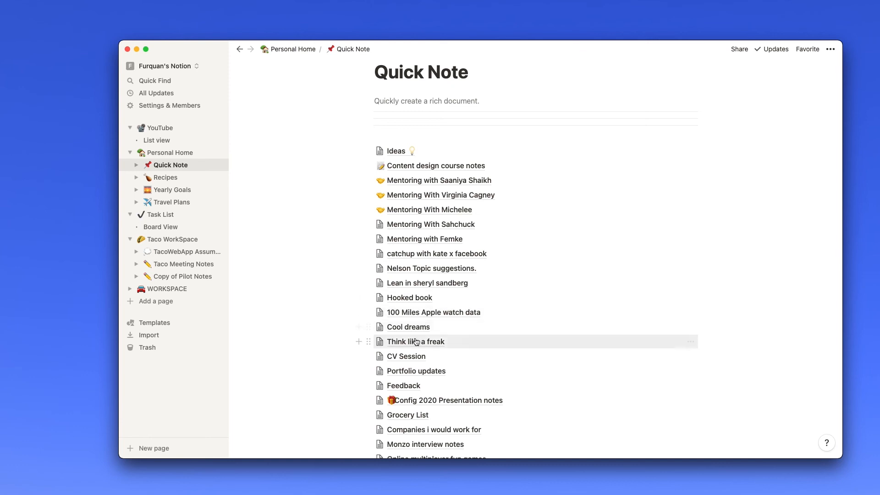
pyautogui.scroll(1, 419, 351)
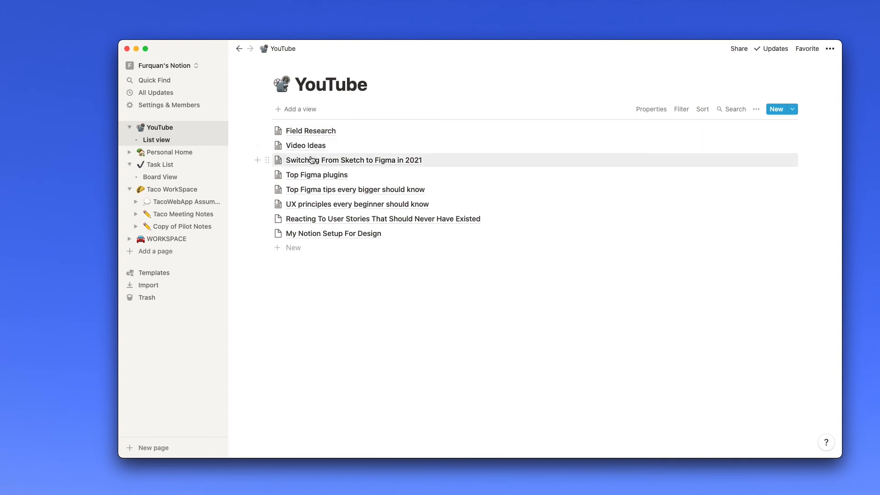
# Open the Video Ideas entry in the YouTube list to view its numbered ideas, and close it.
pyautogui.click(307, 144)
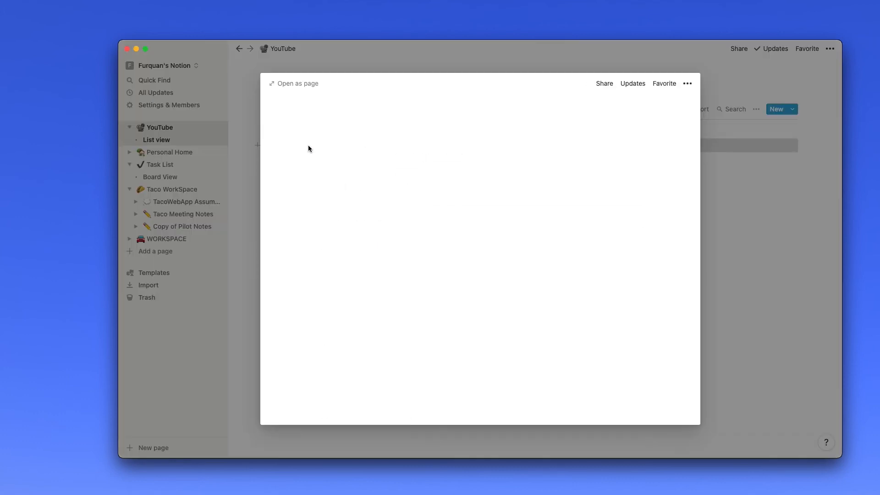
pyautogui.scroll(-1, 327, 160)
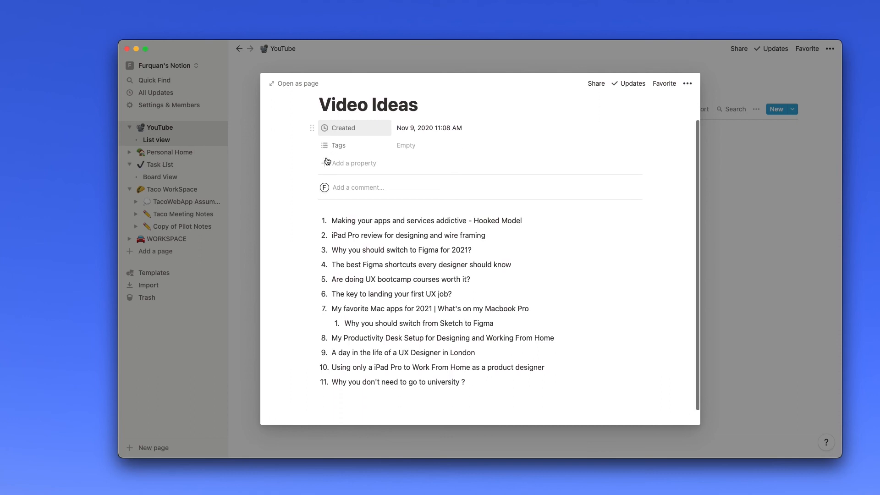
pyautogui.scroll(2, 327, 160)
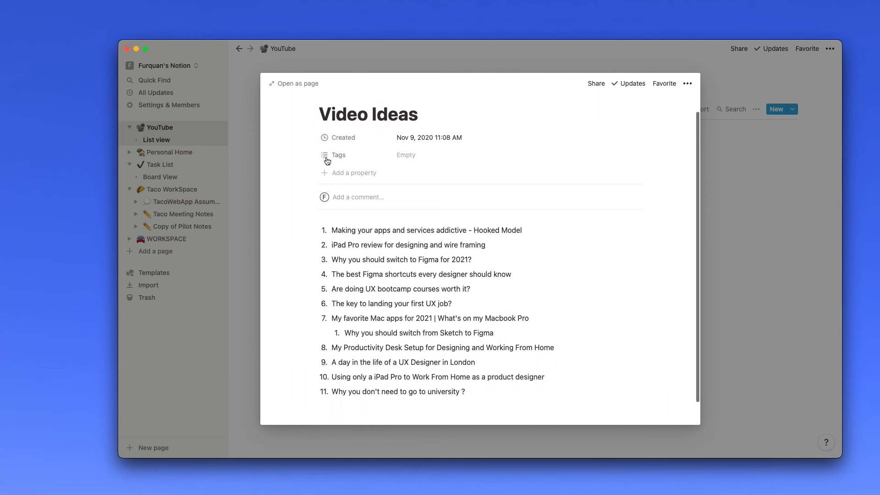
pyautogui.click(249, 186)
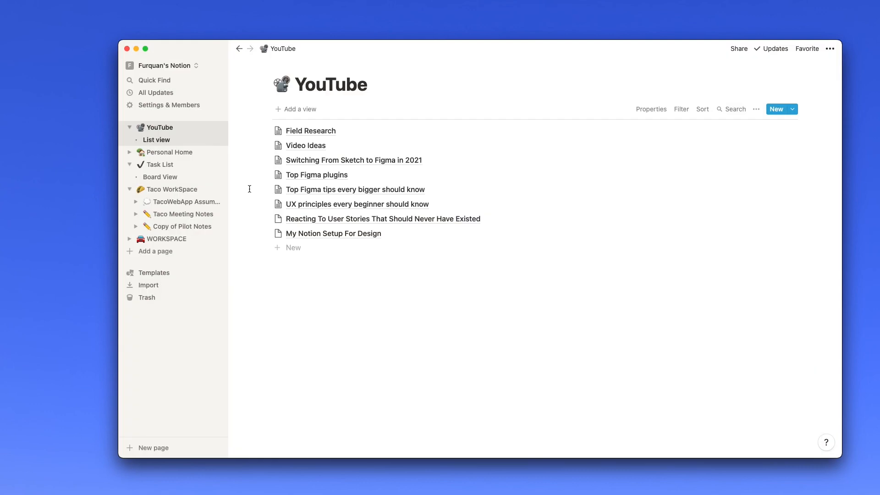
# Create a new entry titled "Note any idea down!" in the YouTube list and close it.
pyautogui.click(777, 109)
pyautogui.write('Note amn')
pyautogui.press('BackSpace')
pyautogui.press('BackSpace')
pyautogui.write('ny iod')
pyautogui.press('BackSpace')
pyautogui.press('BackSpace')
pyautogui.write('dea down.')
pyautogui.press('BackSpace')
pyautogui.write('!')
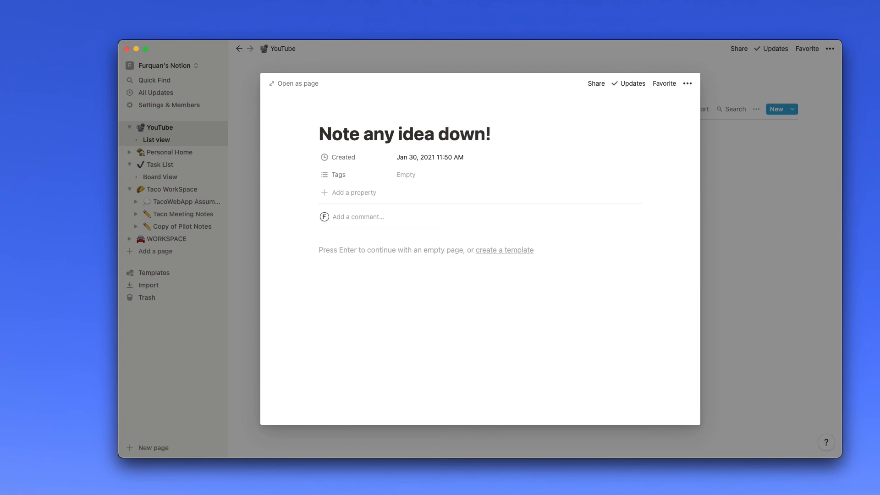
pyautogui.click(748, 172)
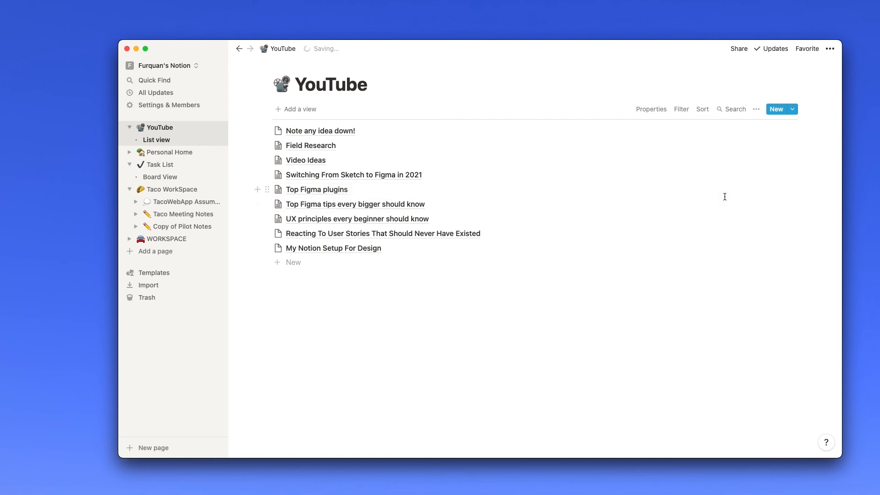
# Open the Top Figma plugins entry in the YouTube list to view its notes, and close it.
pyautogui.click(692, 188)
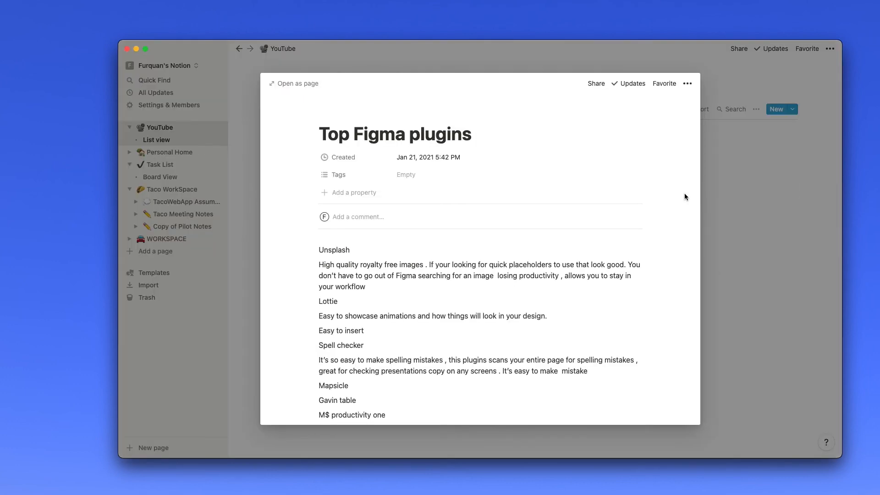
pyautogui.click(766, 206)
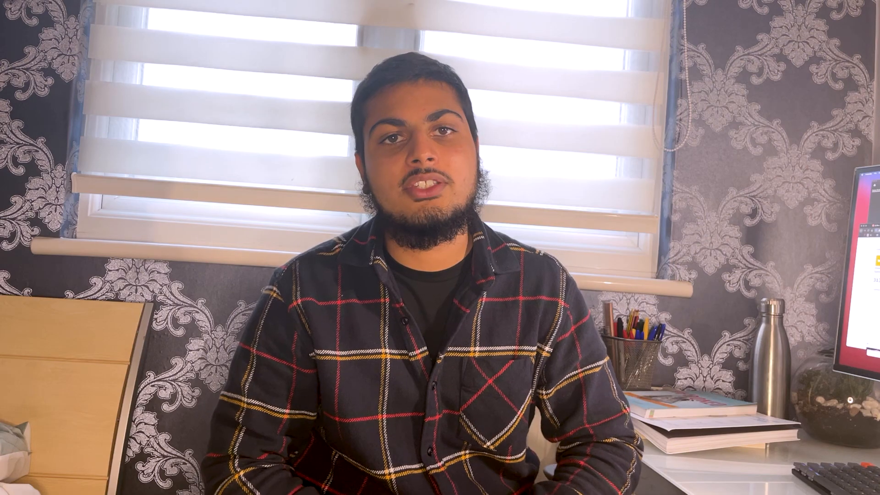